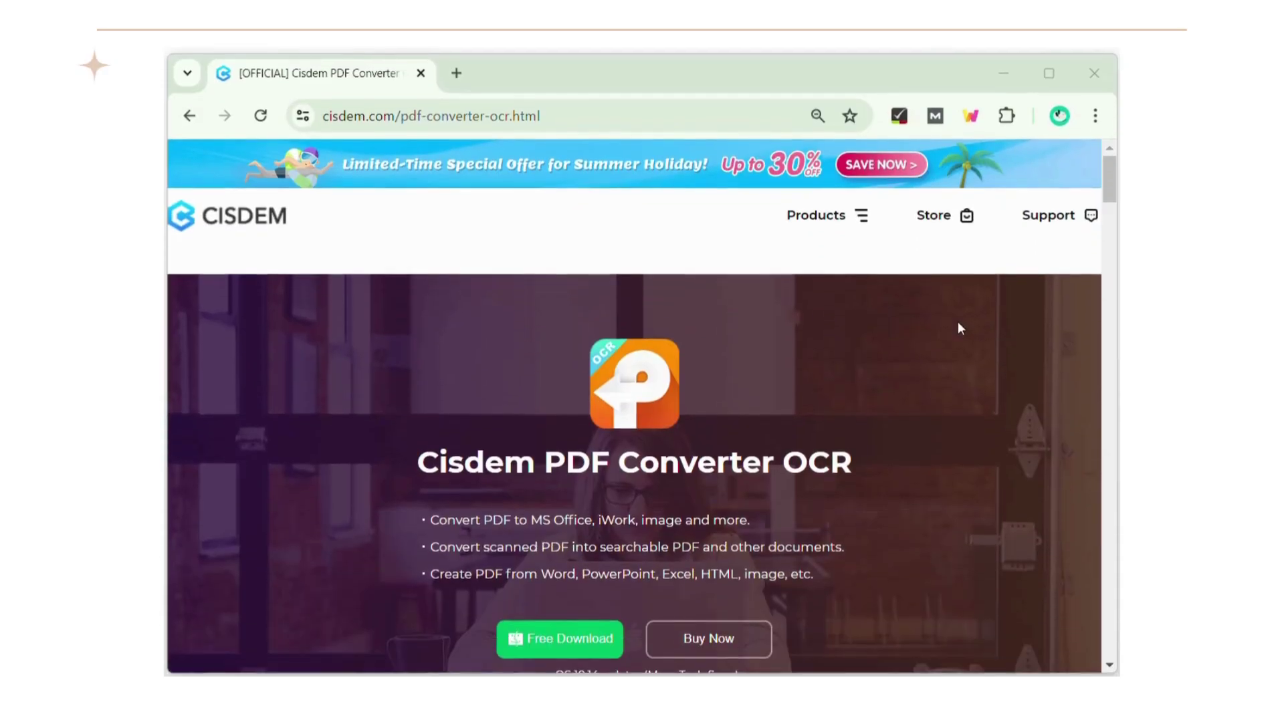
- Review the Cisdem PDF Converter OCR product page, covering its output formats, layout retention, OCR features and recognition languages
scroll(957, 320, down, 2)
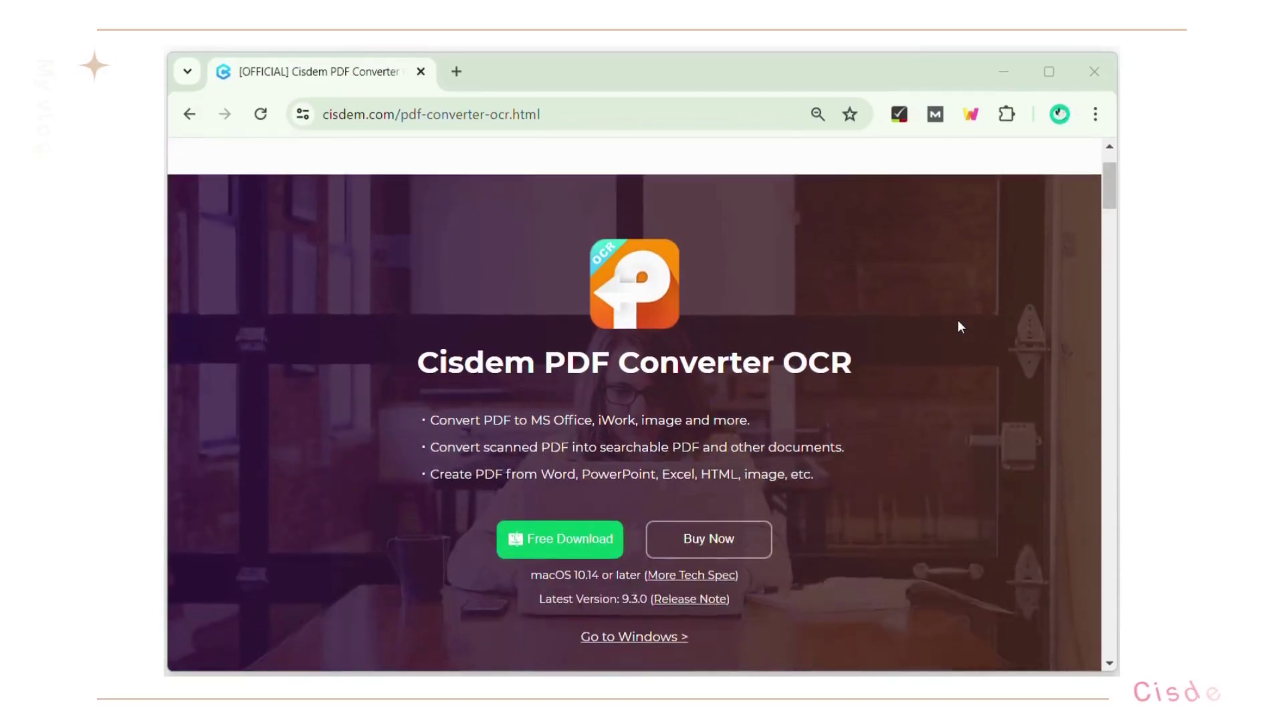
scroll(959, 326, down, 2)
scroll(959, 326, down, 3)
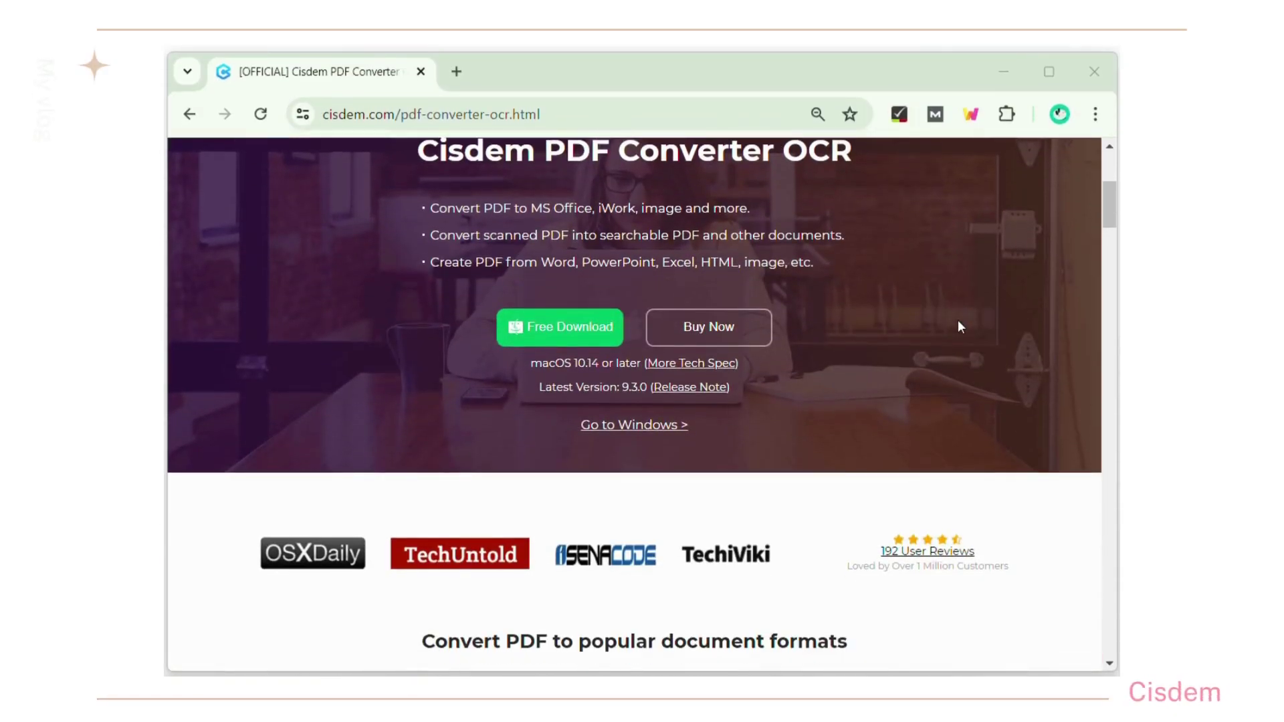
scroll(960, 326, down, 5)
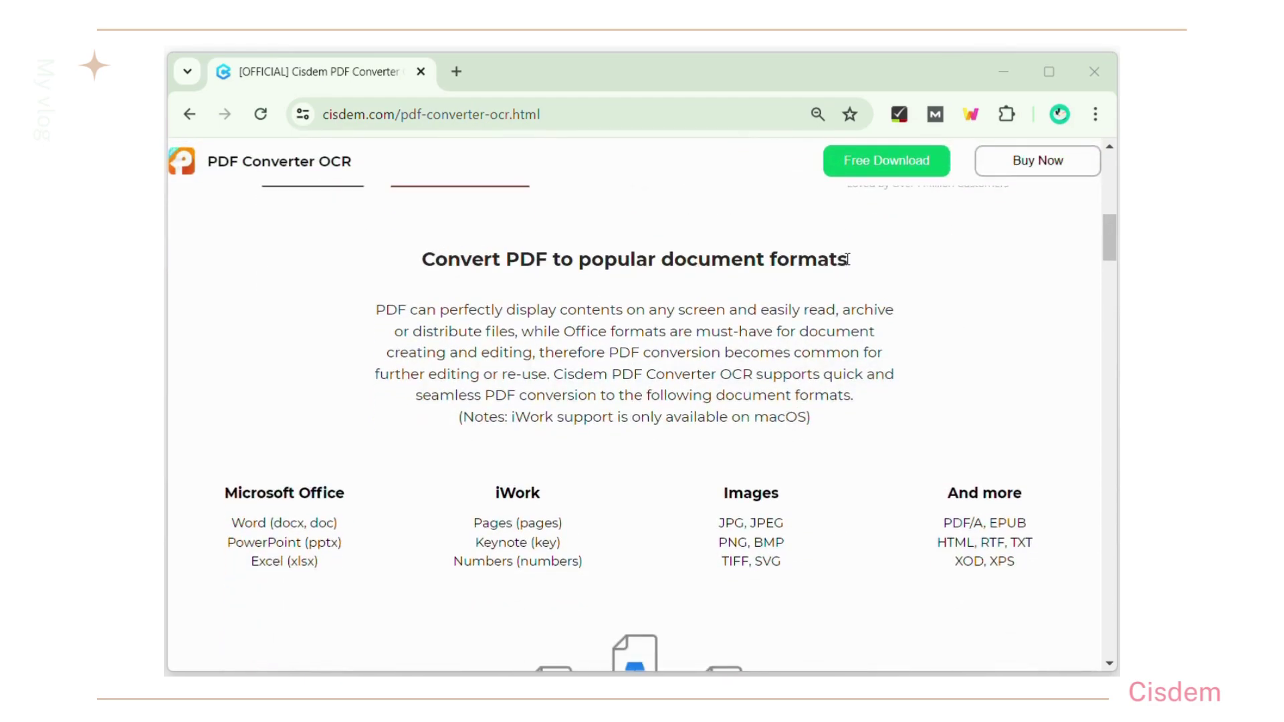
scroll(880, 274, down, 2)
scroll(884, 271, down, 1)
scroll(885, 272, down, 2)
scroll(884, 272, down, 3)
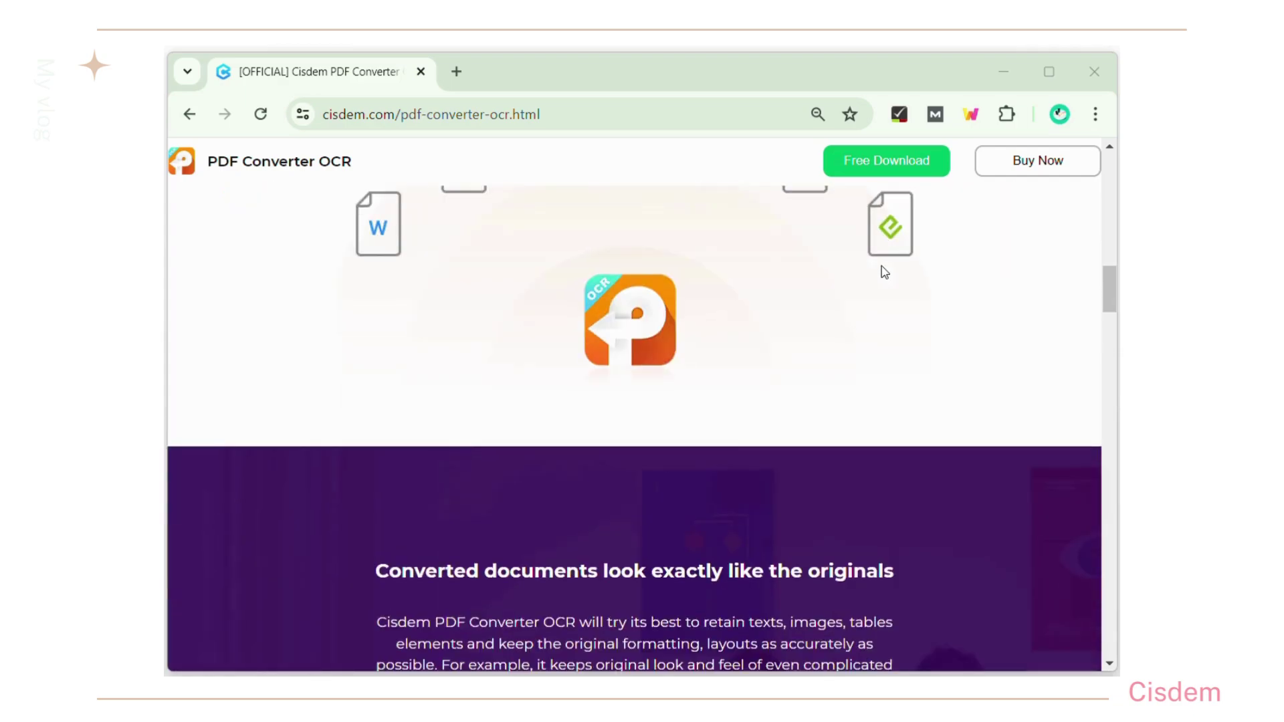
scroll(884, 272, down, 4)
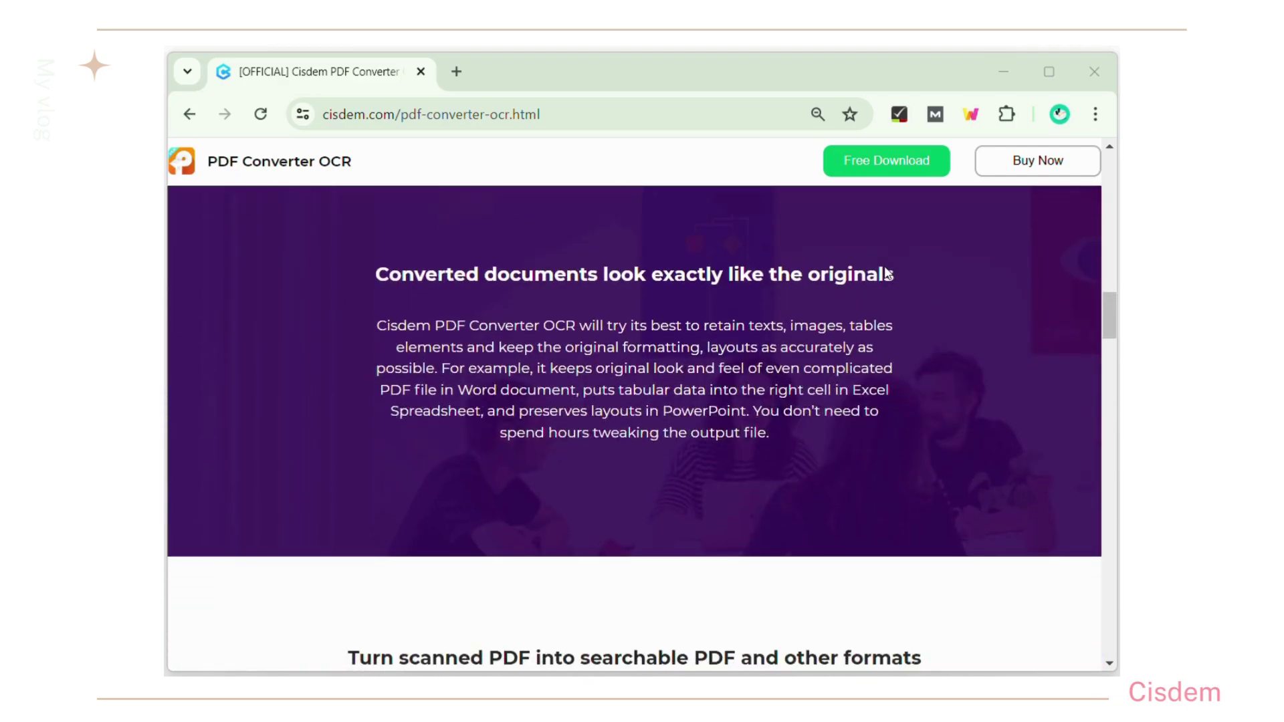
scroll(926, 284, down, 2)
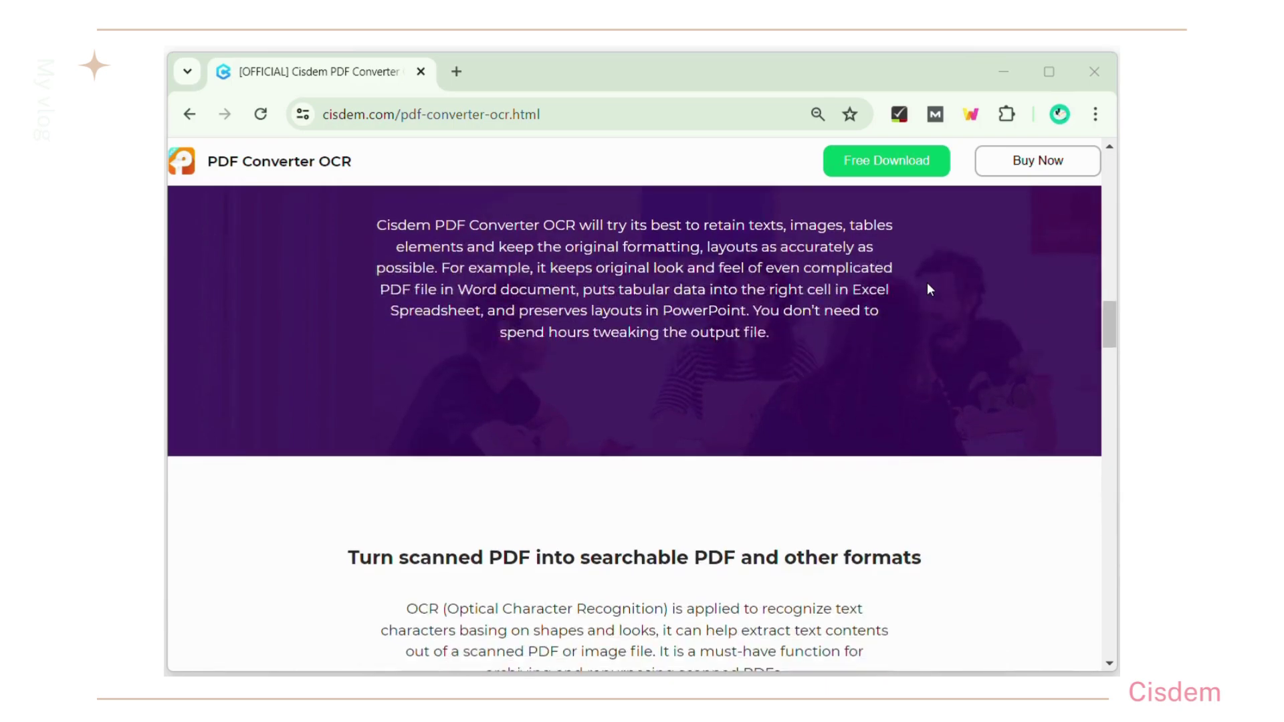
scroll(928, 289, down, 4)
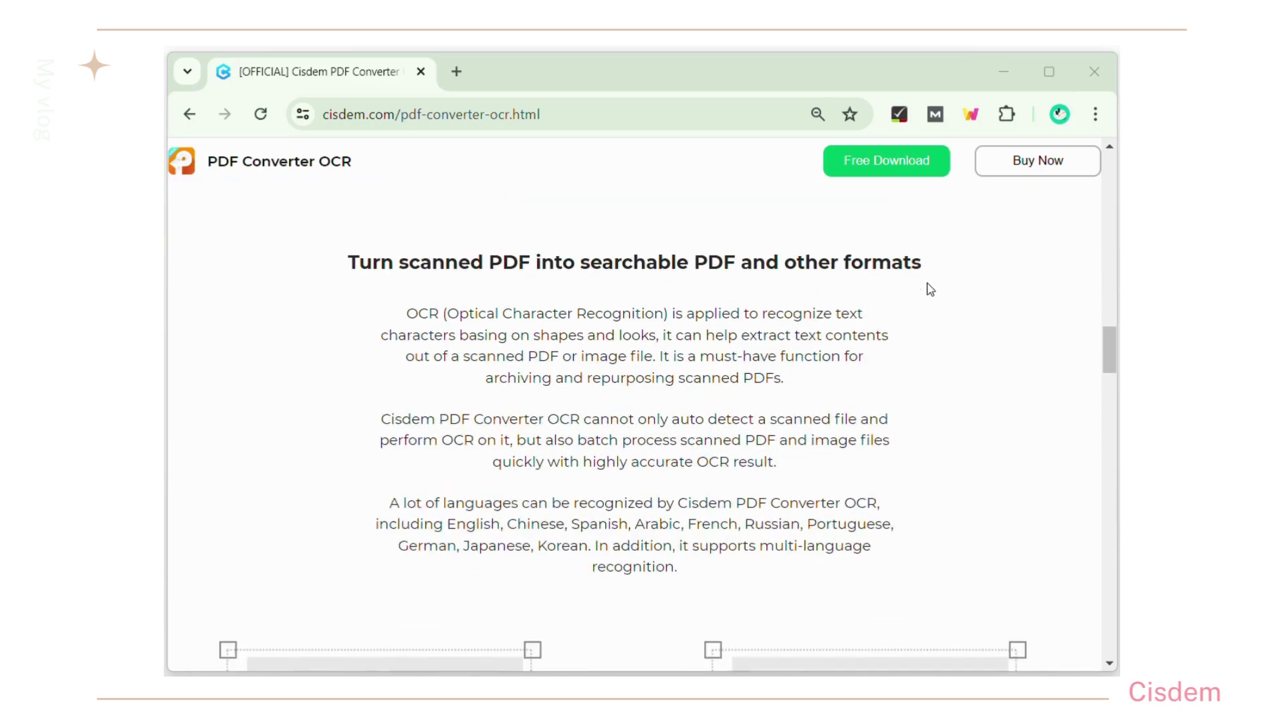
scroll(929, 289, down, 2)
scroll(930, 289, up, 2)
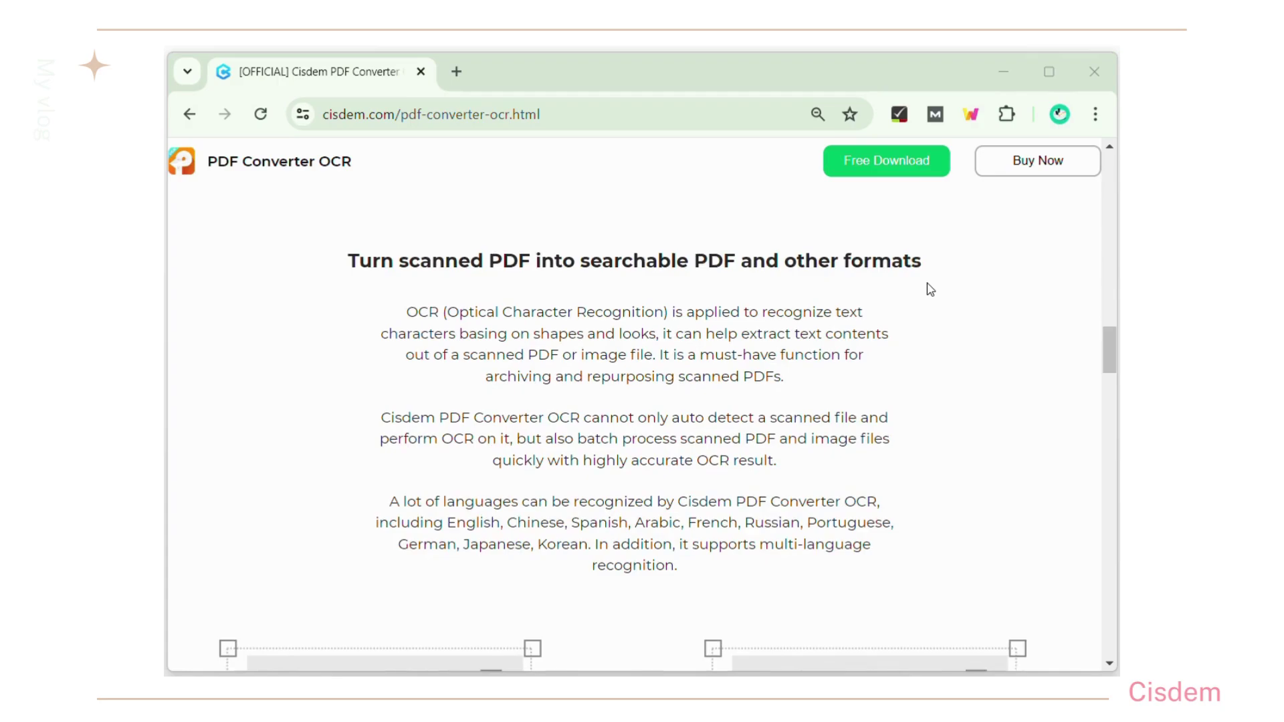
scroll(929, 289, down, 2)
scroll(929, 289, down, 4)
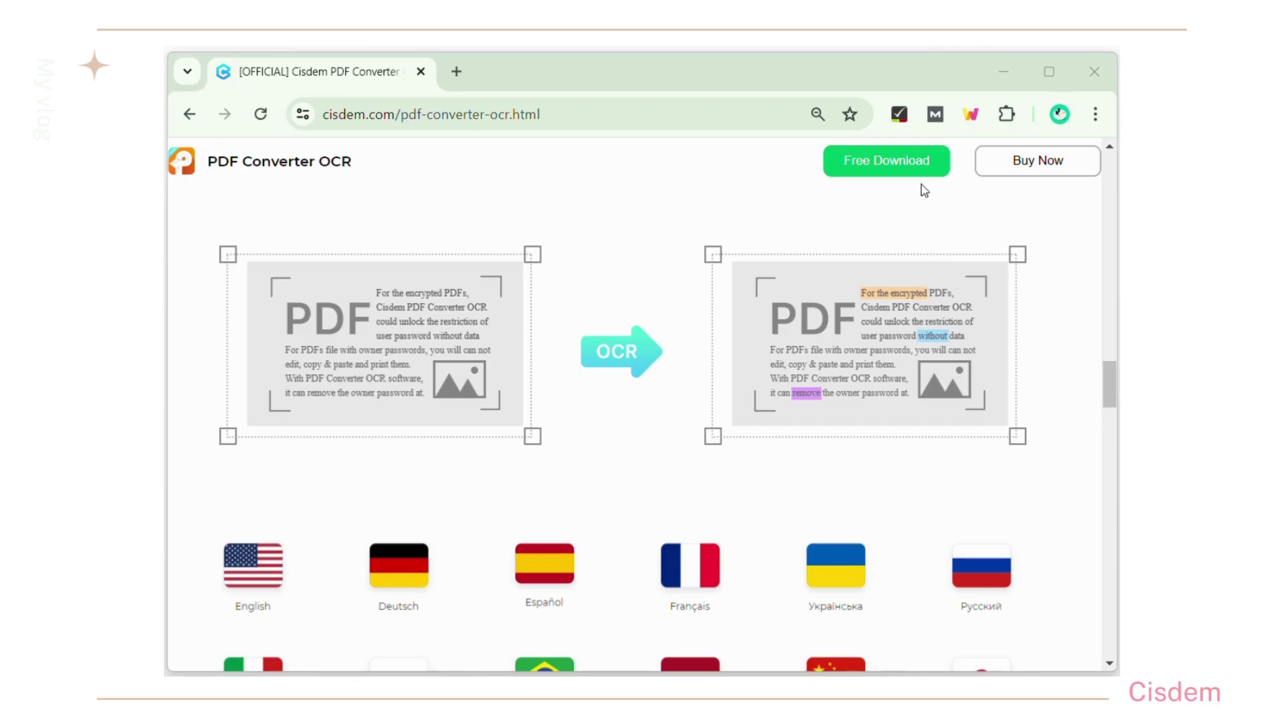
scroll(921, 221, down, 2)
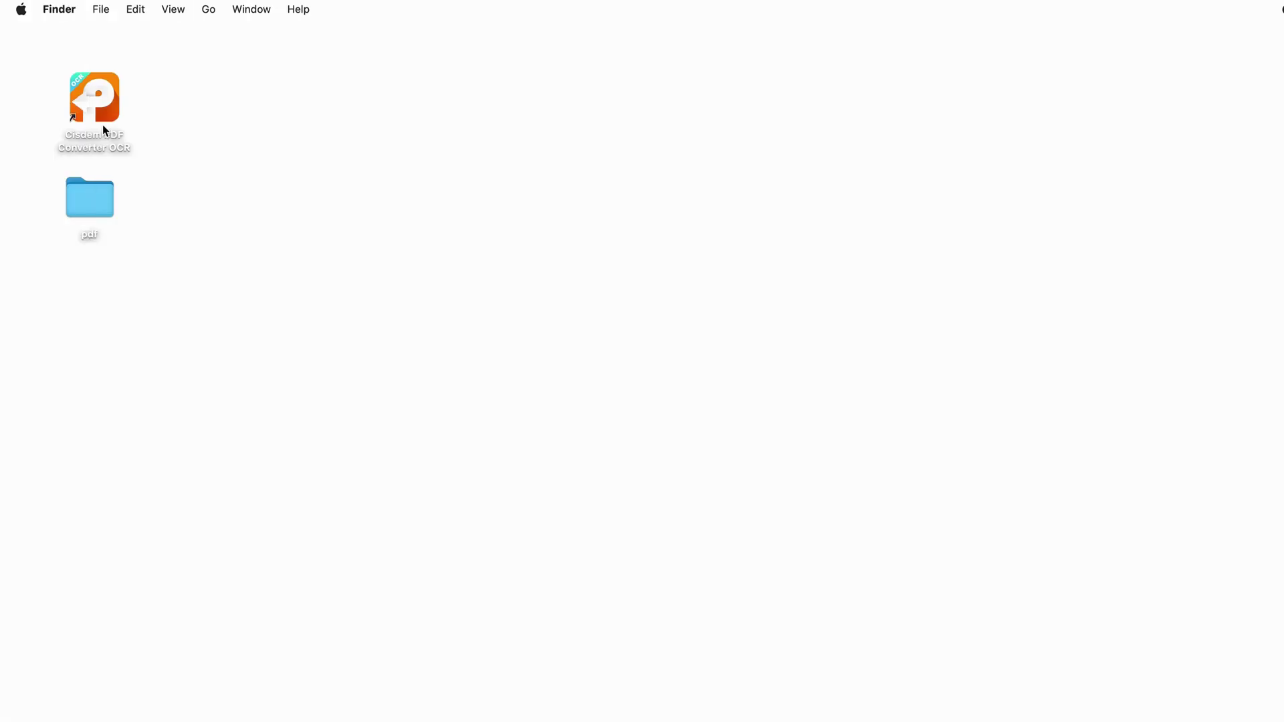
- Launch Cisdem PDF Converter OCR and add the first four PDFs of the desktop's pdf folder, through scanned pdf 03.pdf, to the Converter
double_click(103, 99)
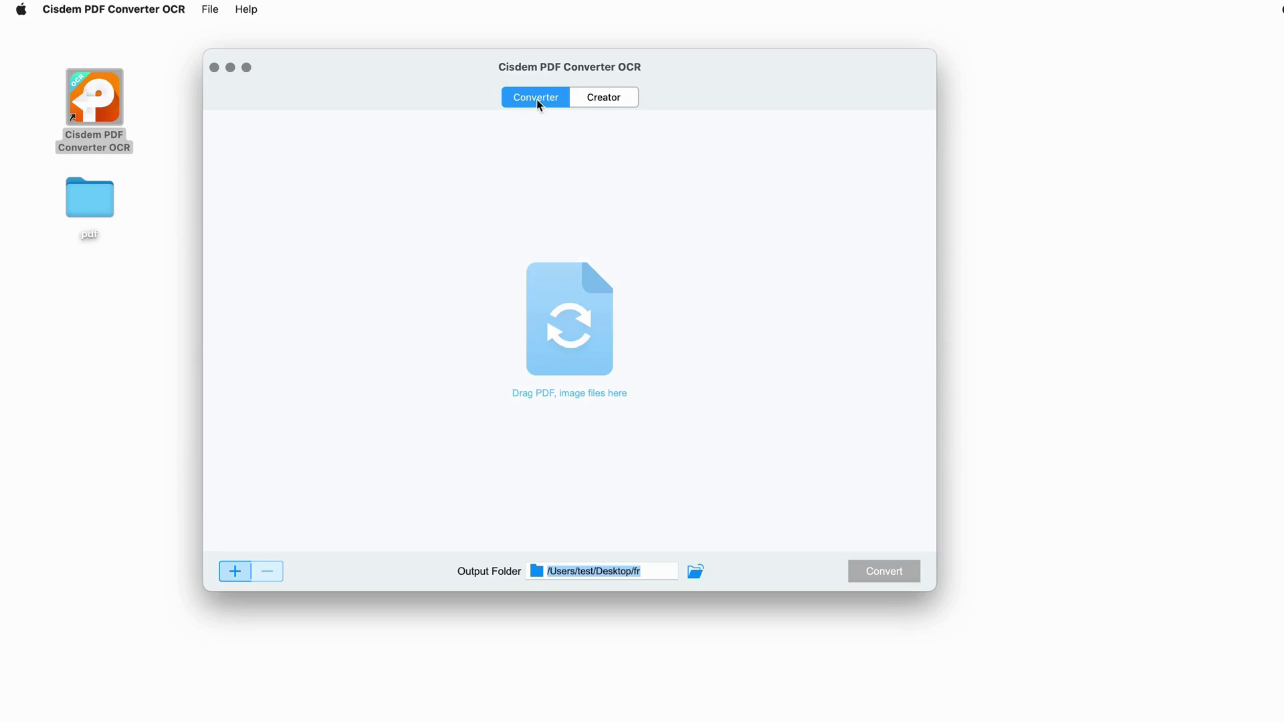
double_click(91, 201)
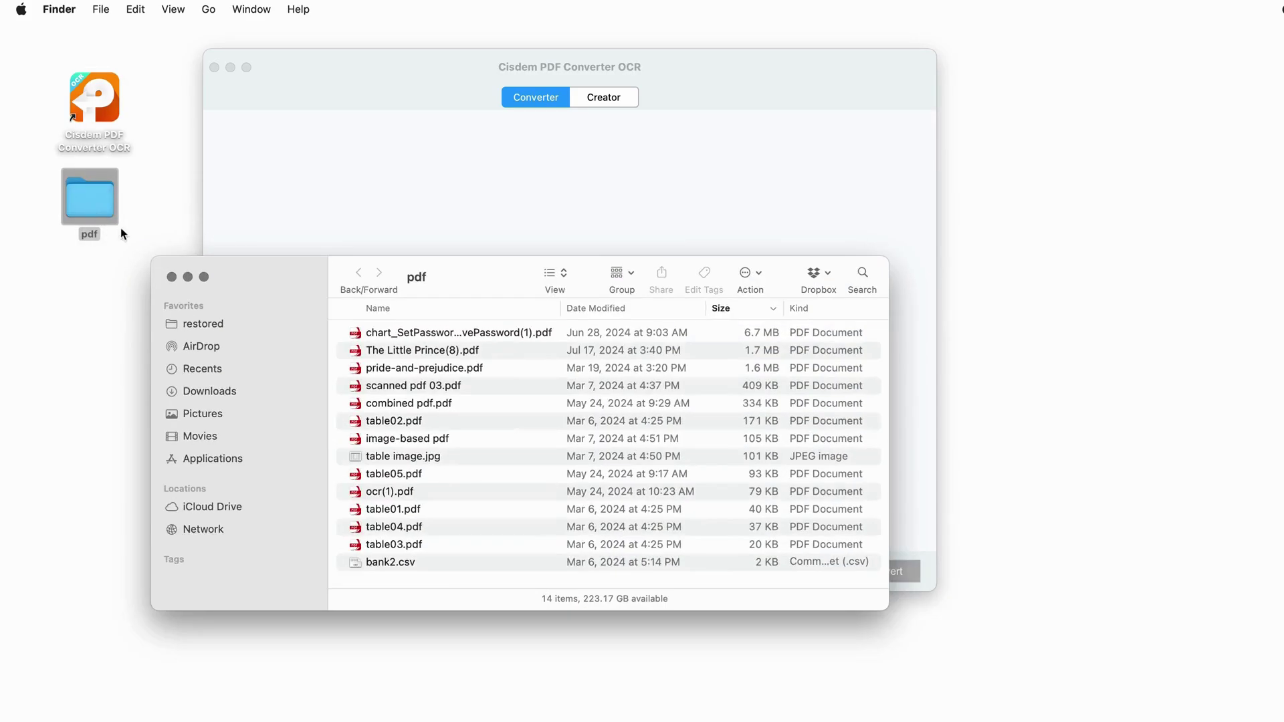
click(433, 333)
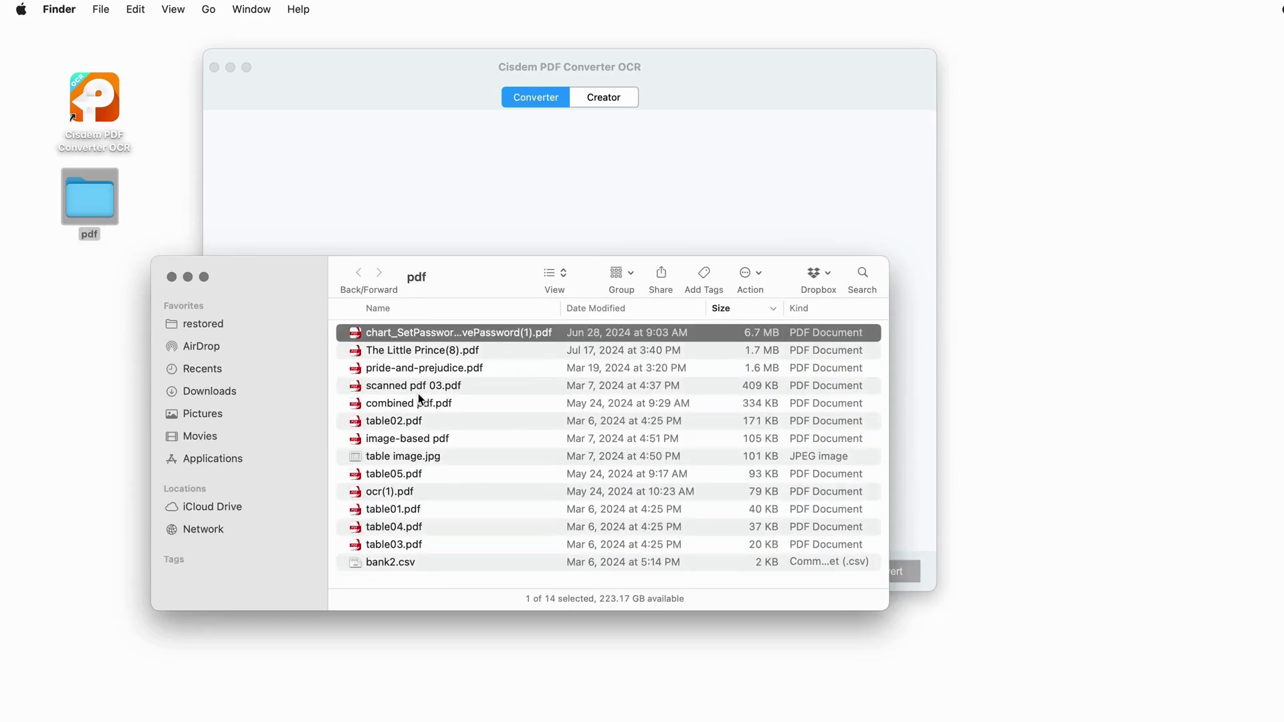
shift+click(441, 384)
drag(552, 339, 611, 196)
click(188, 277)
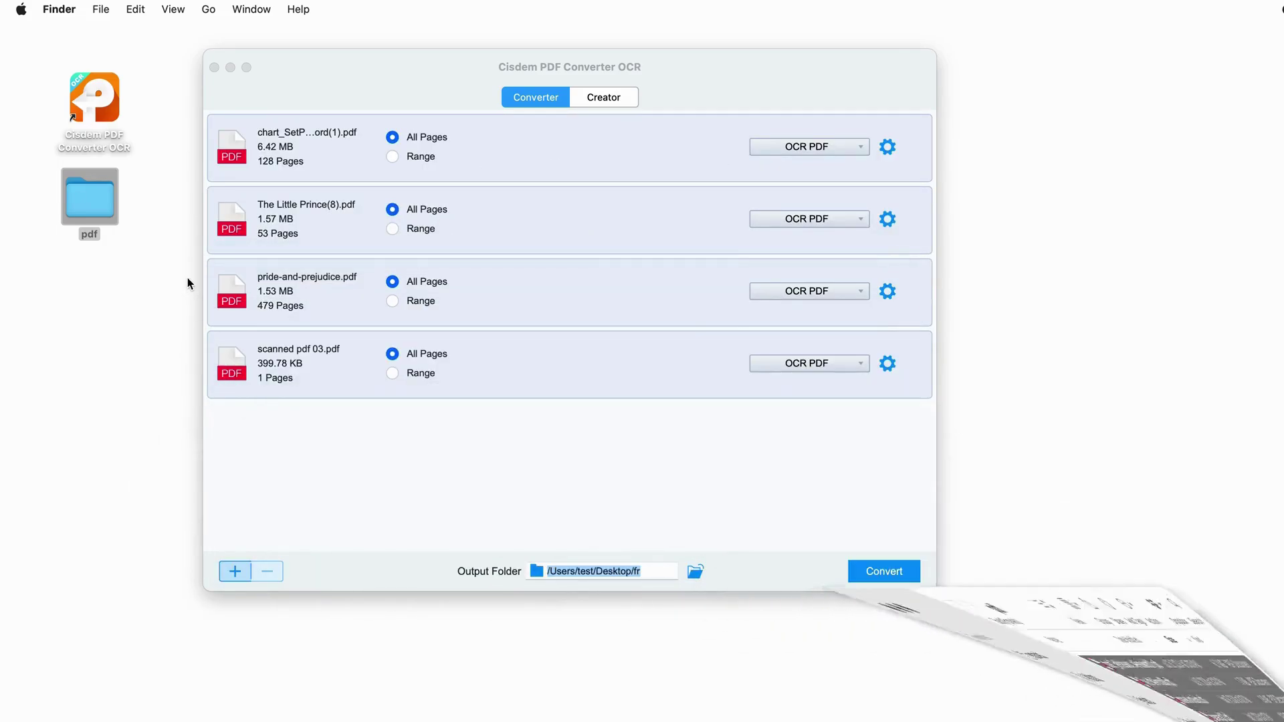
- Set the page ranges to 1-10 for the chart PDF, 5-25,50 for The Little Prince(8).pdf and 6-13 for pride-and-prejudice.pdf
click(403, 155)
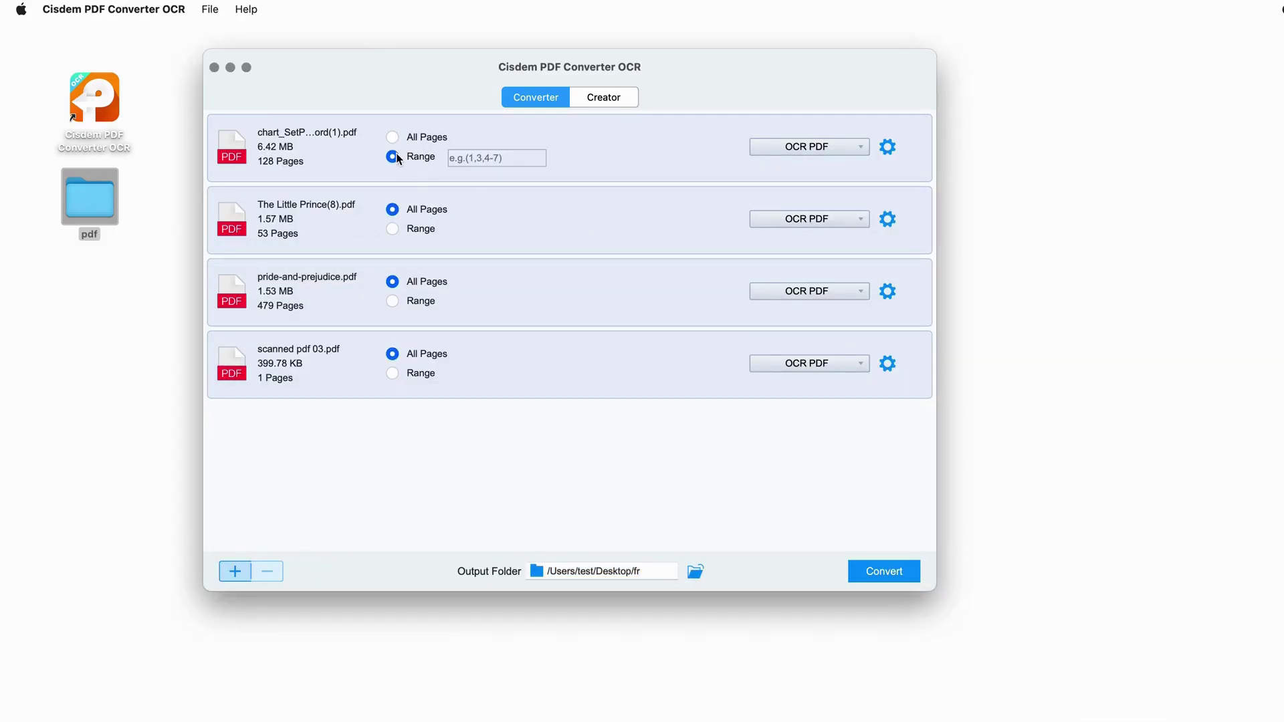
click(476, 161)
text(1-10)
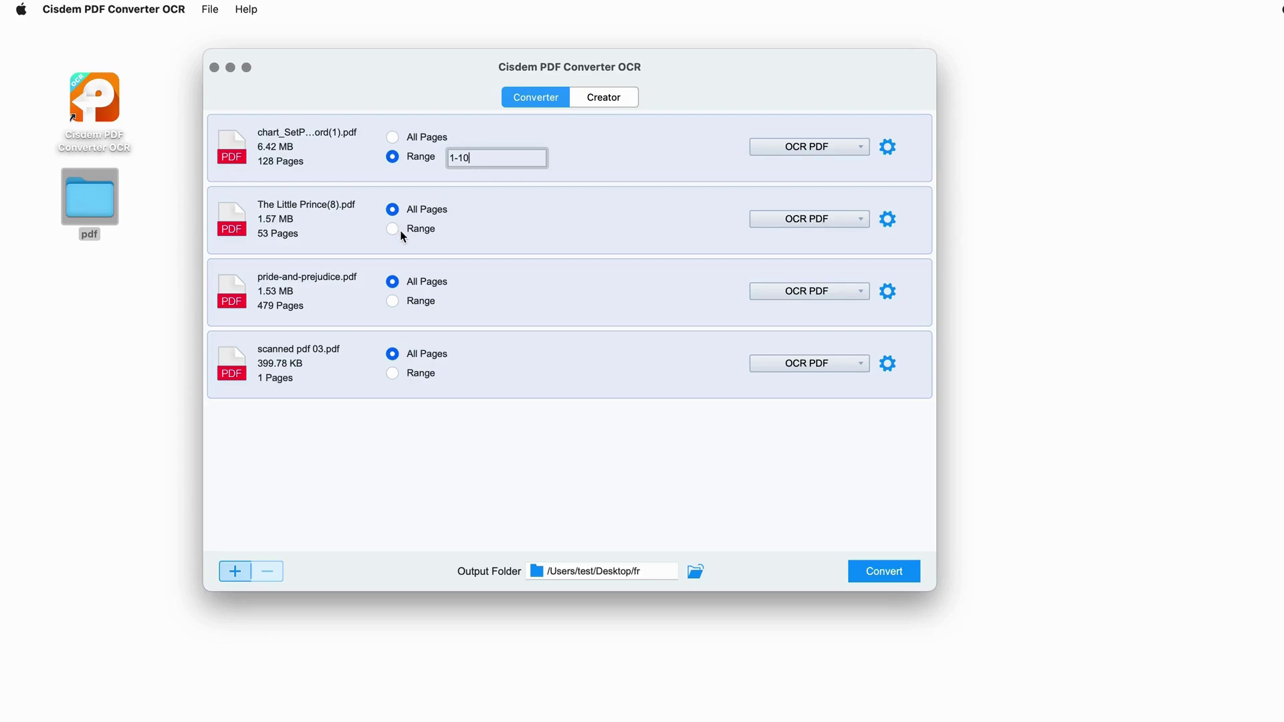
click(402, 232)
click(497, 228)
text(5-25,50)
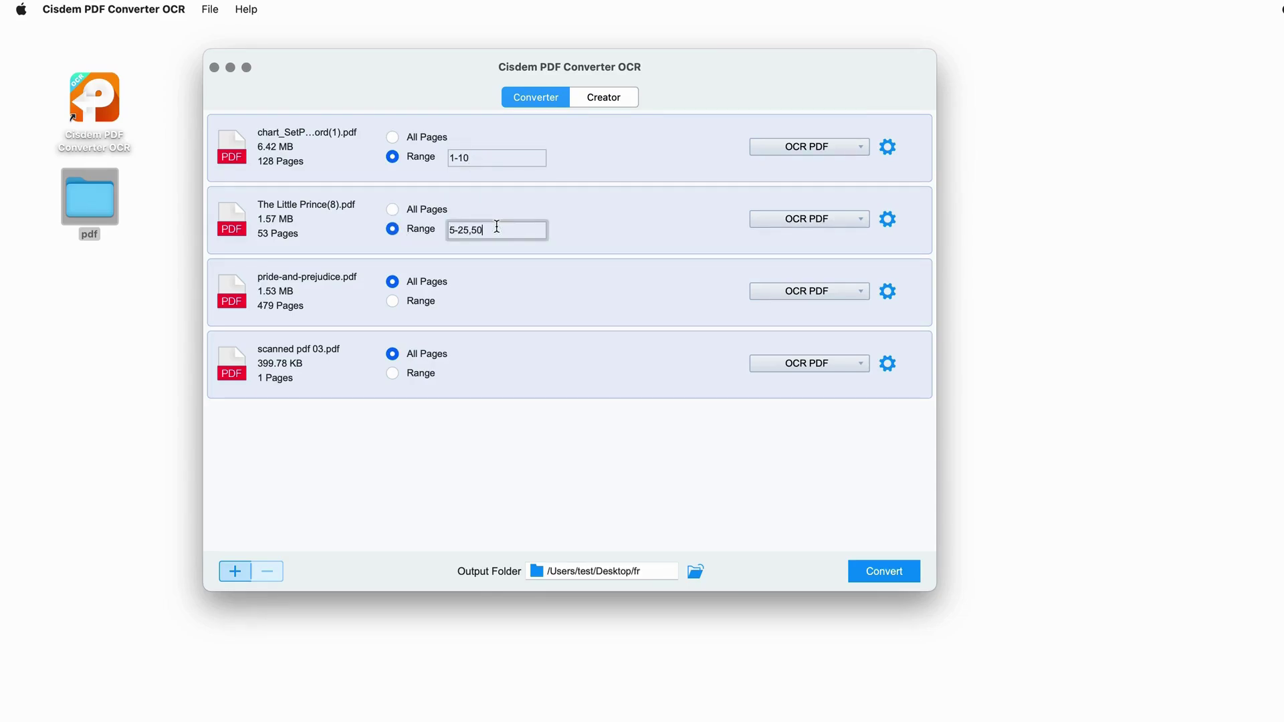
click(393, 301)
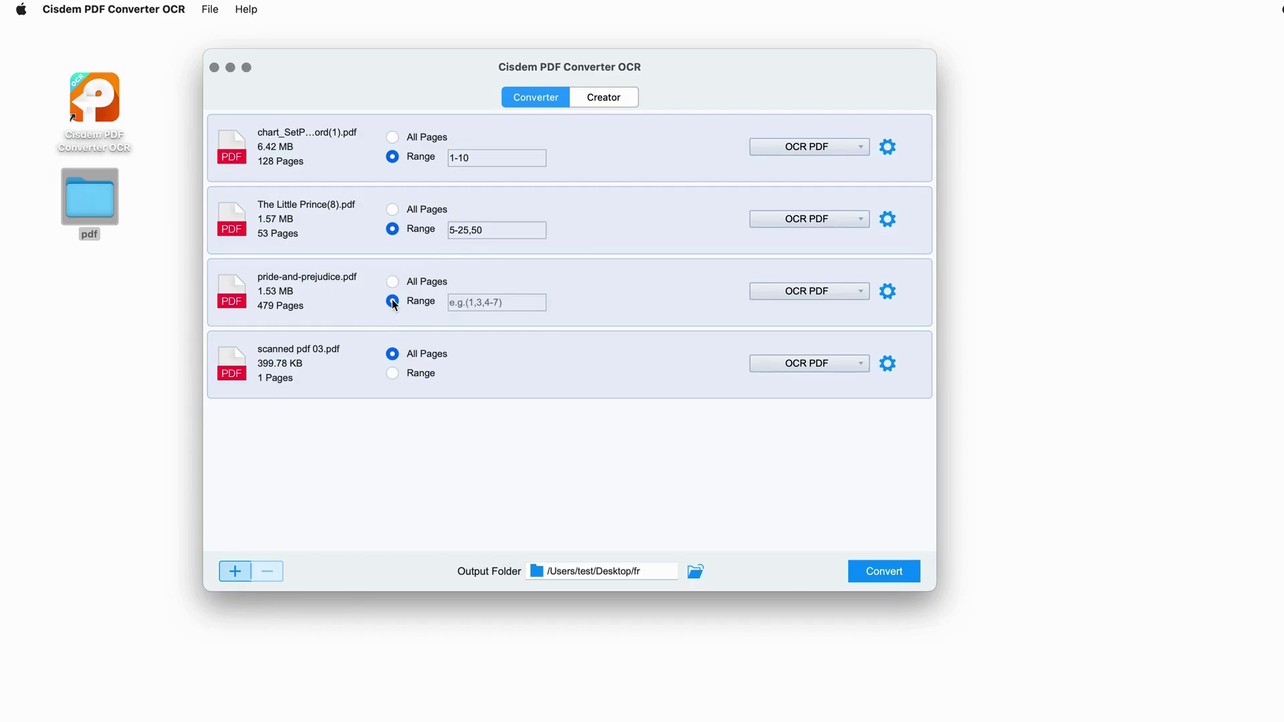
click(510, 302)
text(6-13)
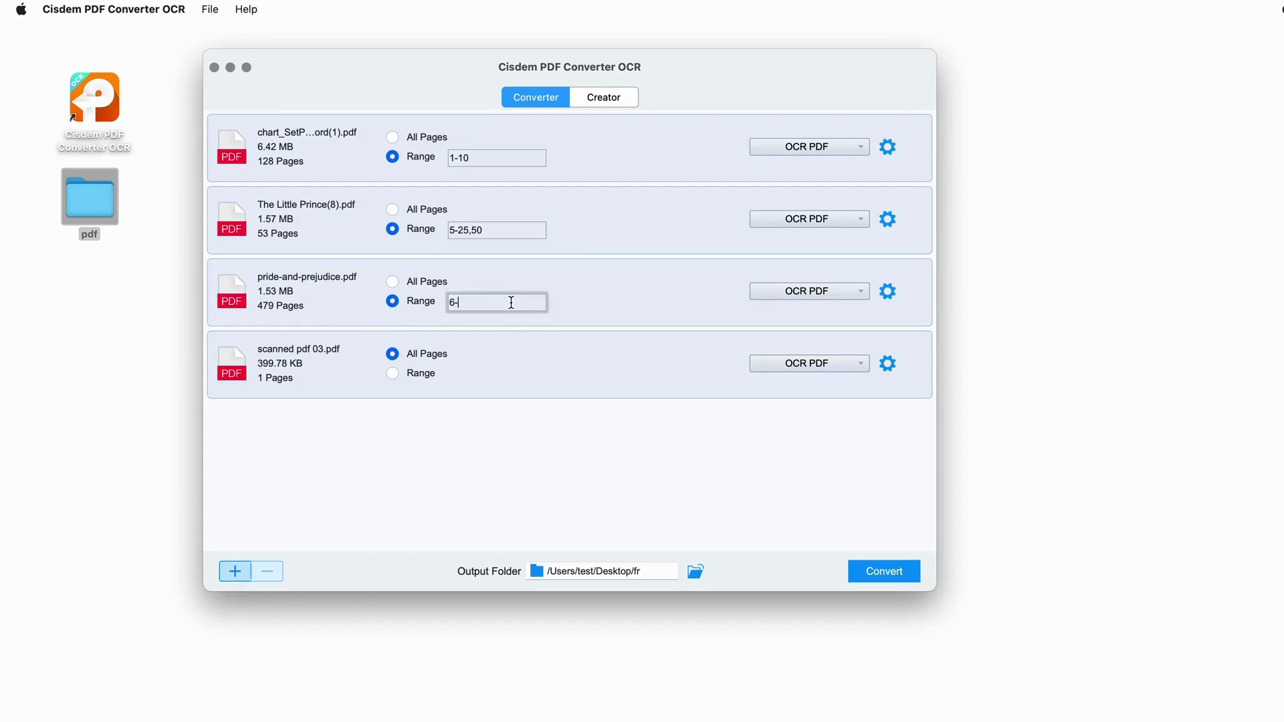
- Set the output format of all four PDFs to Keynote
click(827, 148)
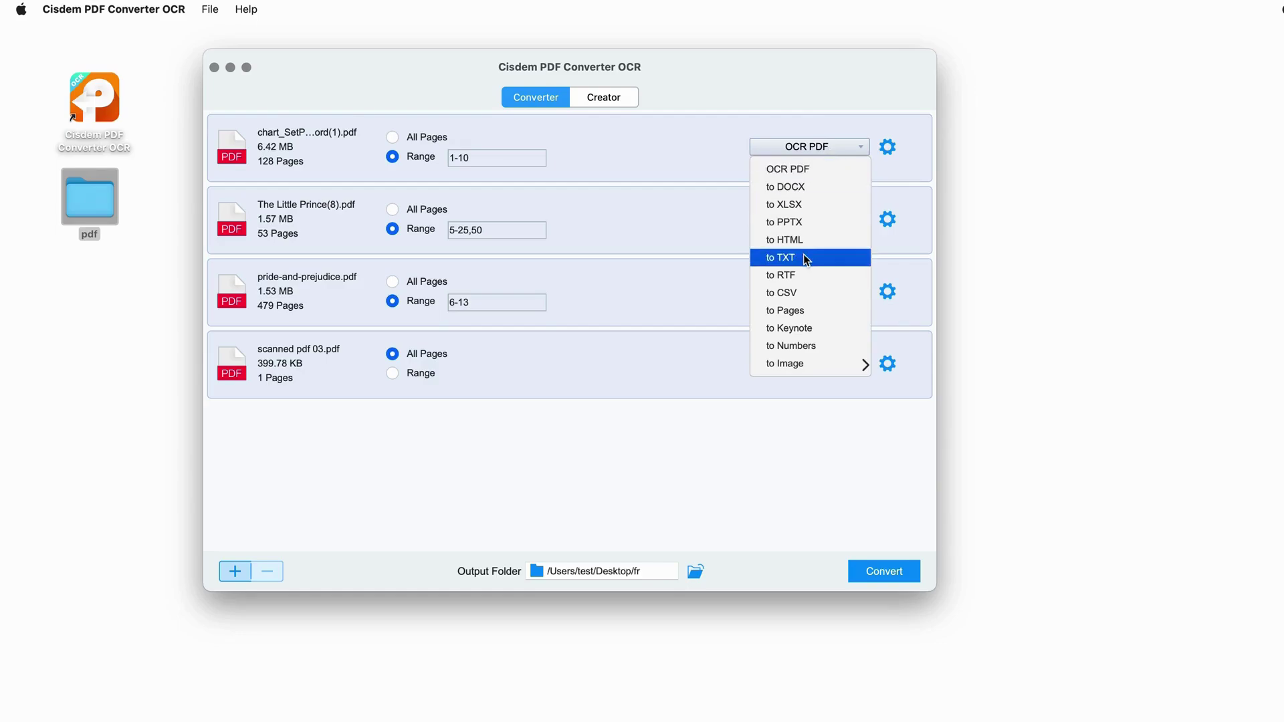
click(811, 328)
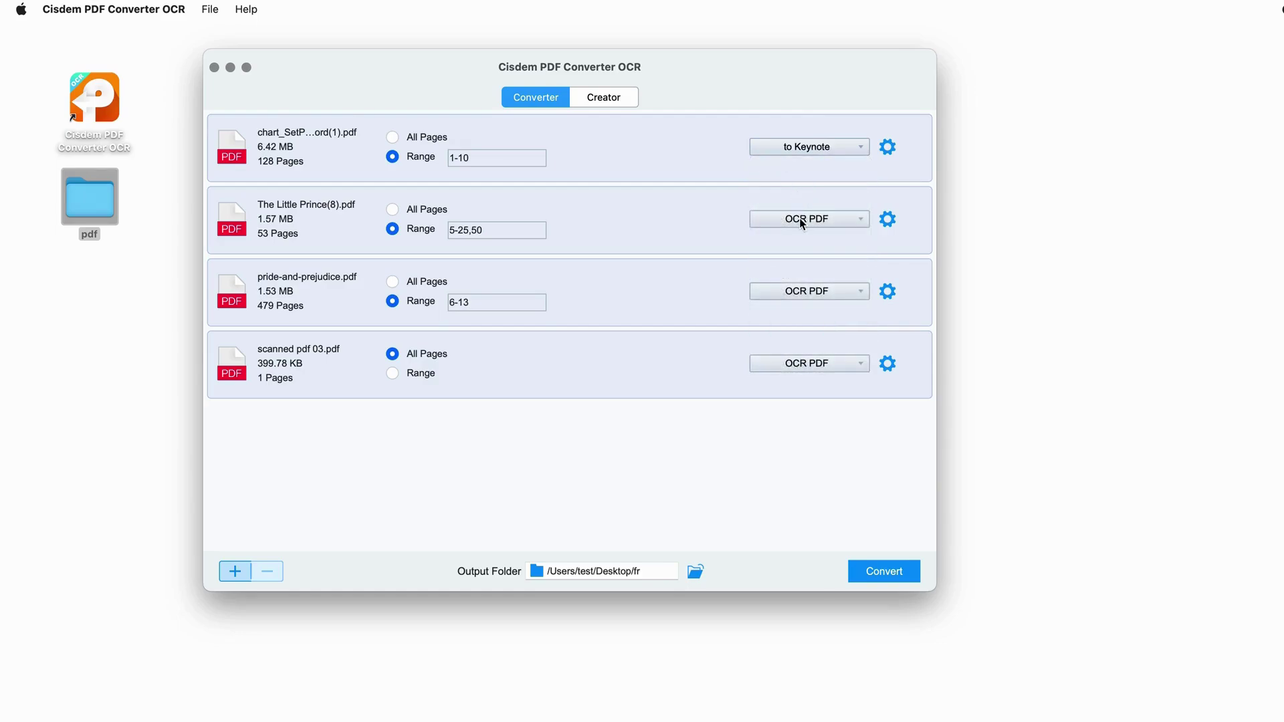
click(799, 218)
click(825, 398)
click(818, 294)
click(811, 472)
click(825, 368)
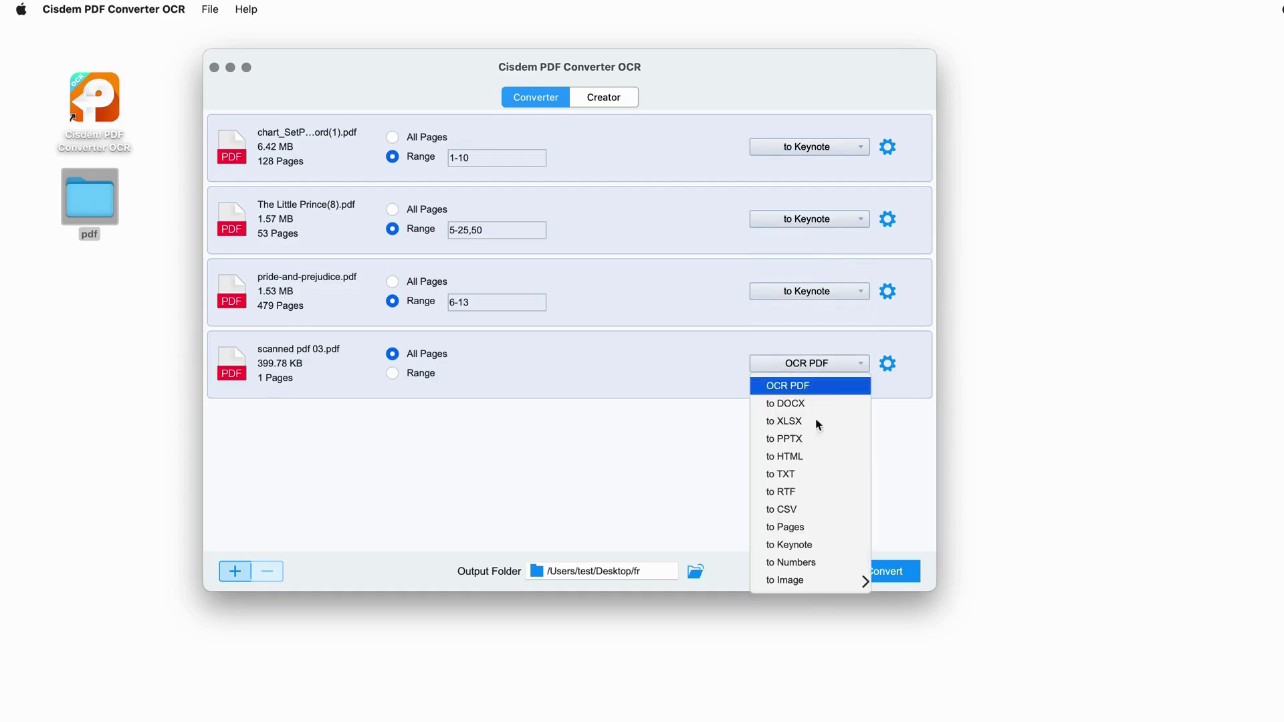
click(814, 544)
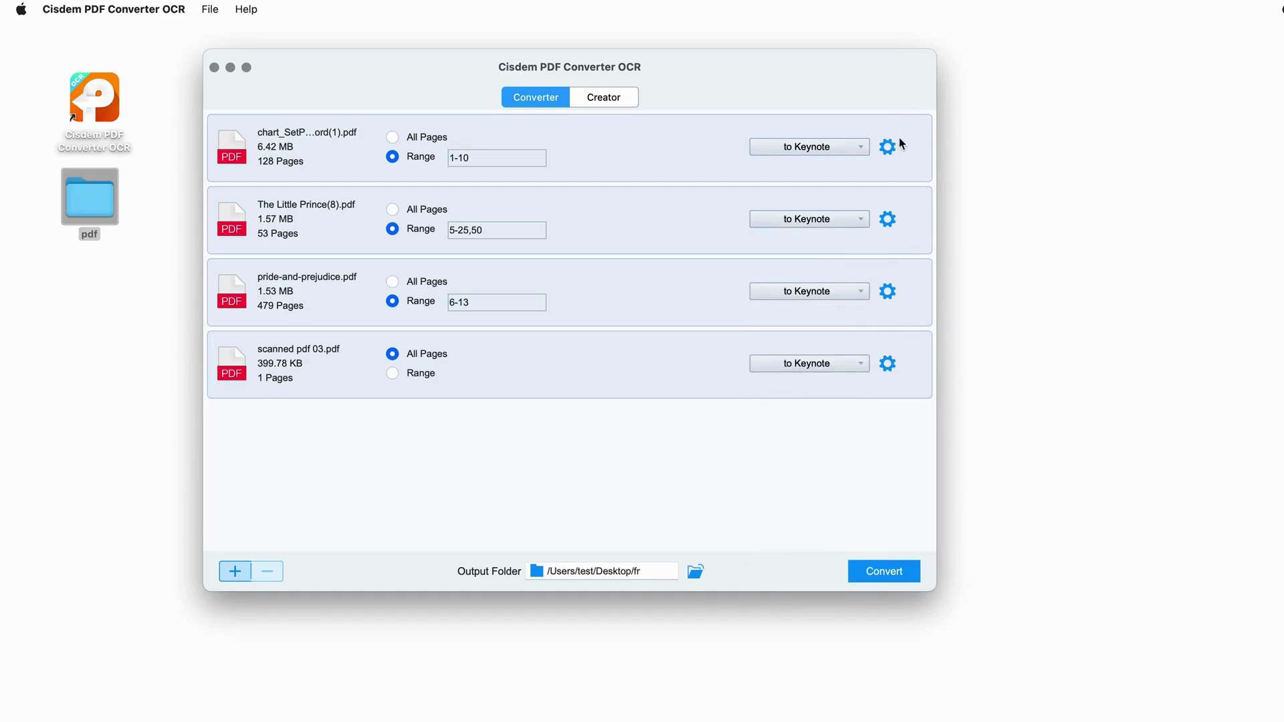
- Enable text recognition and choose its language in the Keynote settings, applied to all files, and start the conversion
click(892, 151)
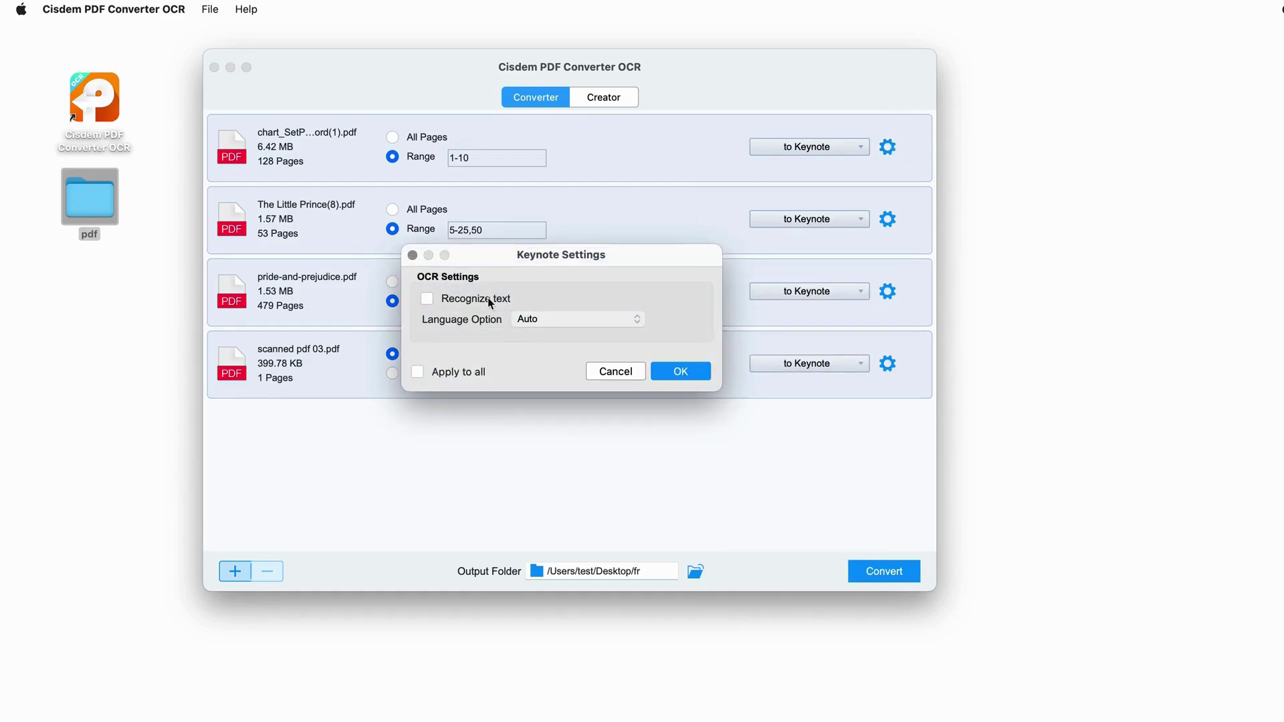
click(442, 300)
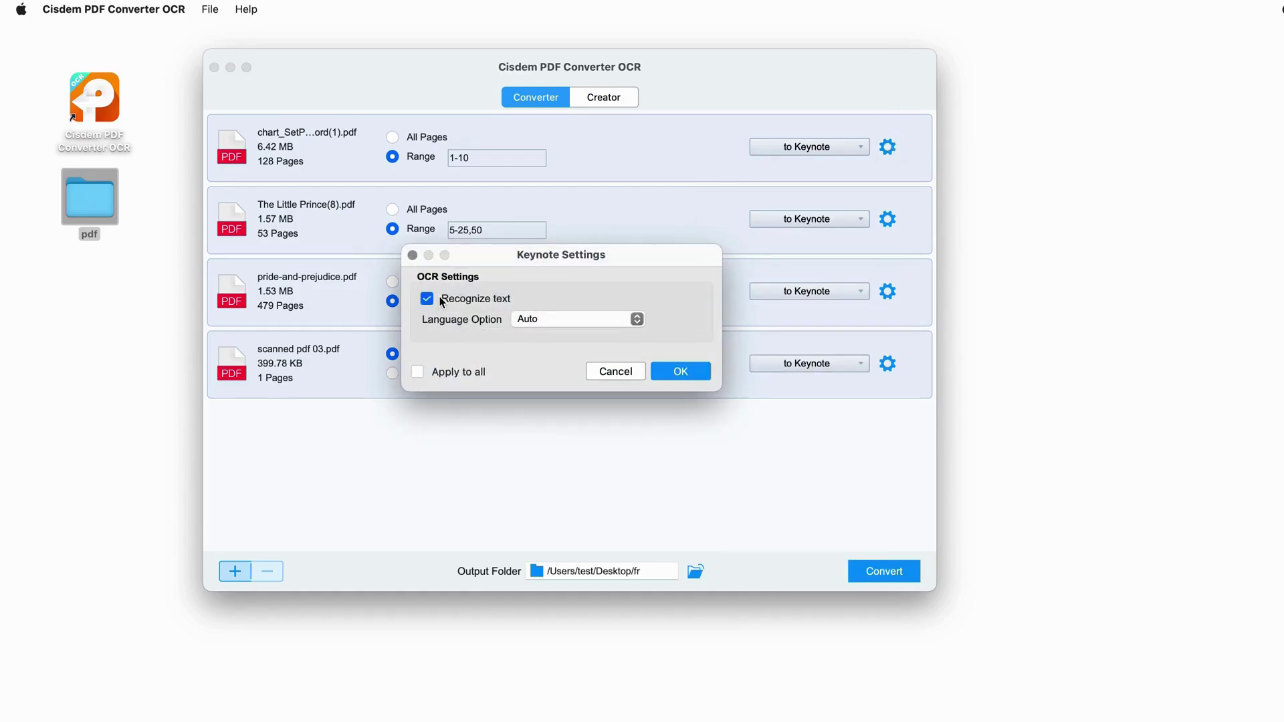
click(553, 317)
click(557, 177)
click(417, 372)
click(682, 372)
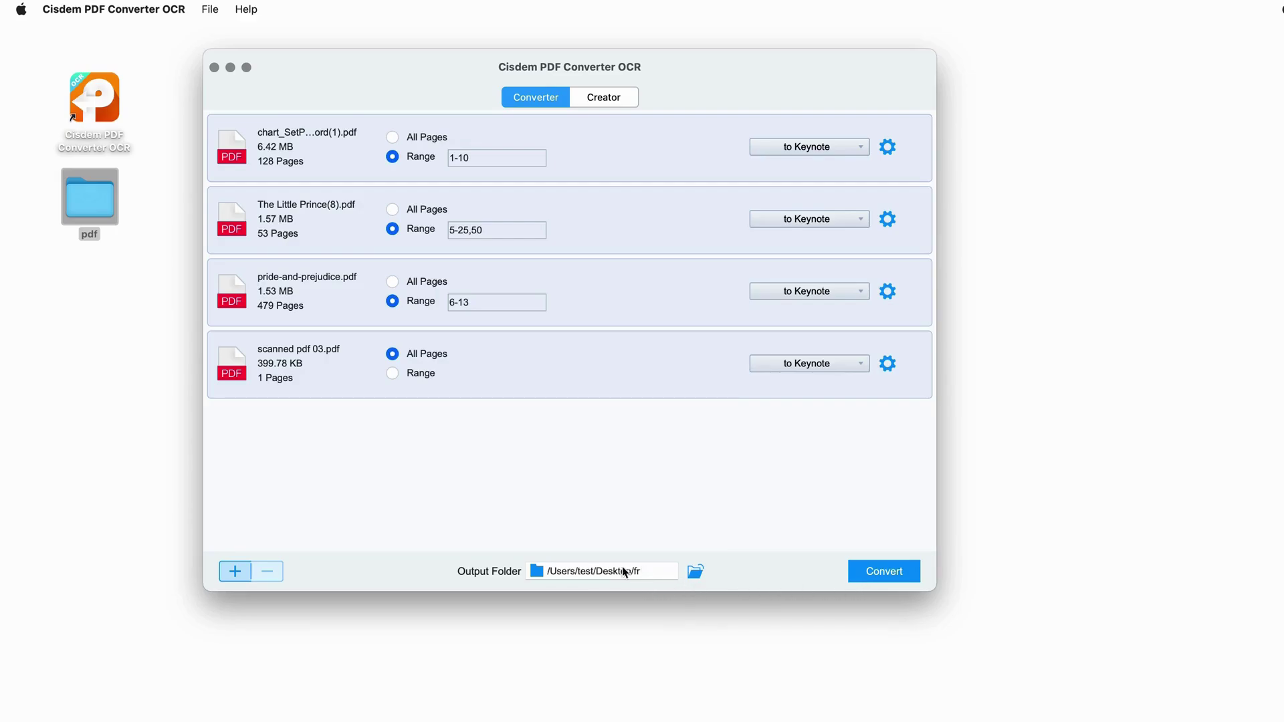
click(886, 574)
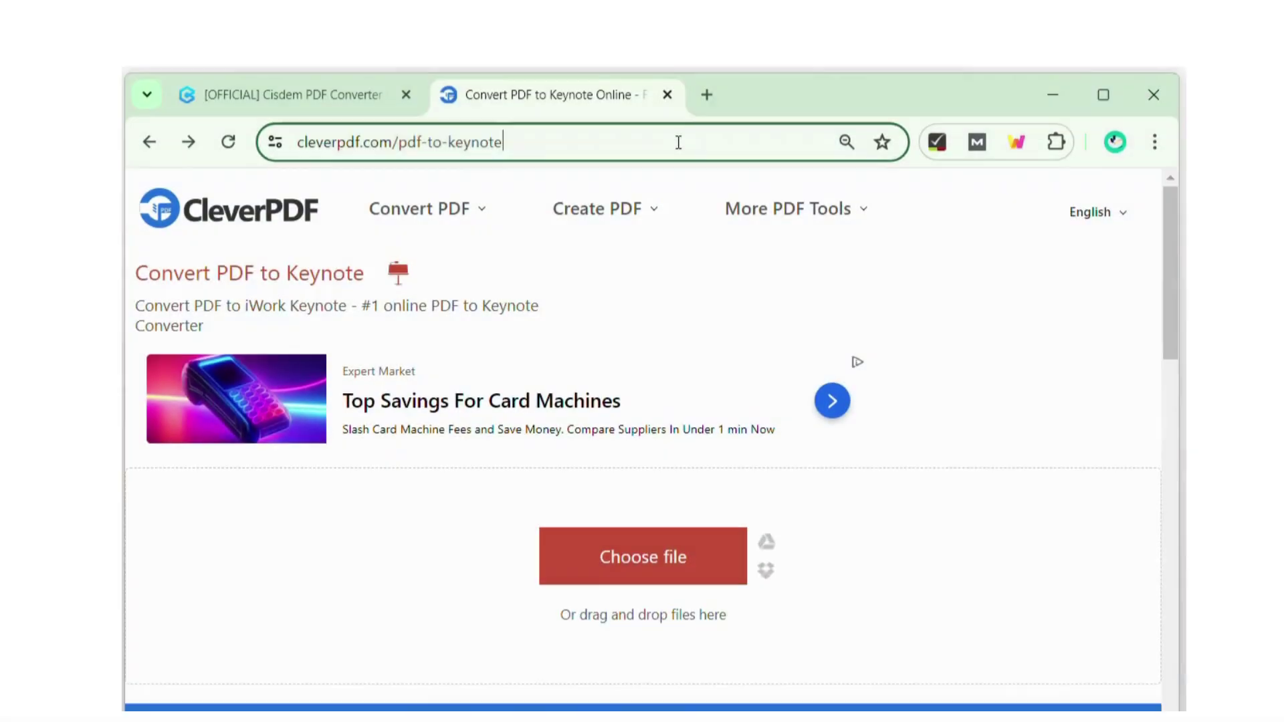
click(689, 138)
drag(699, 87, 295, 78)
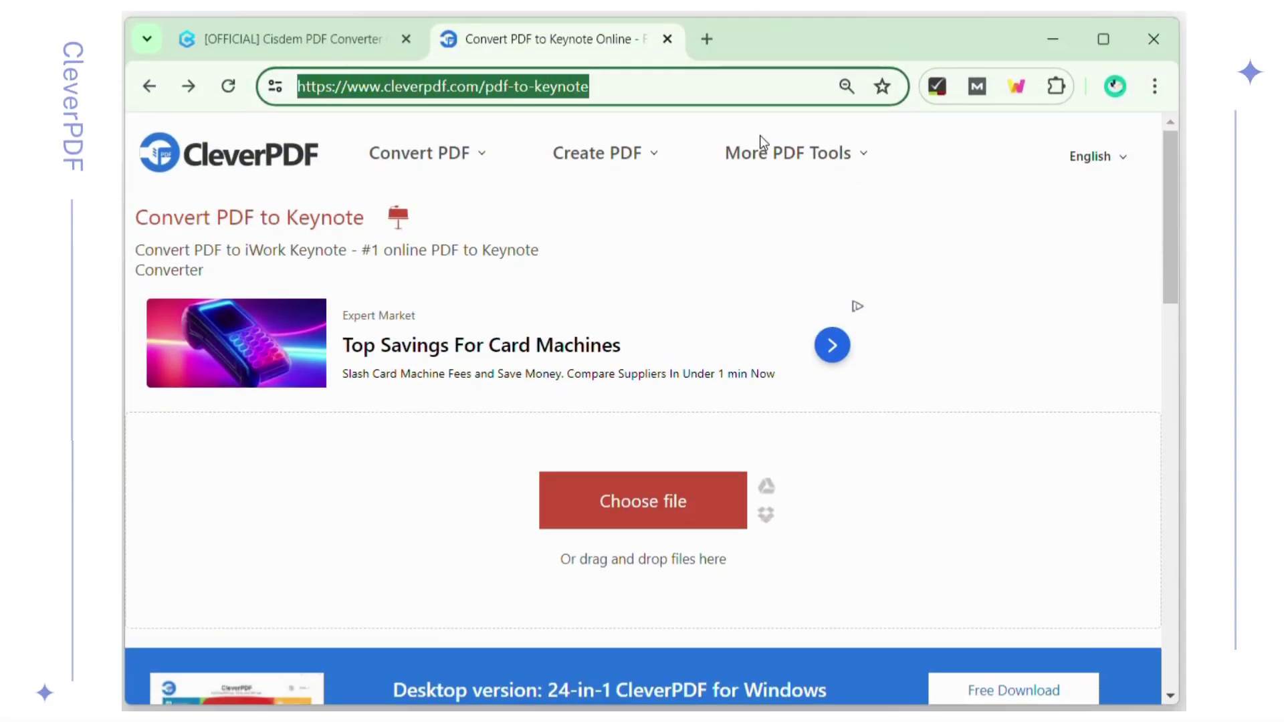
click(921, 490)
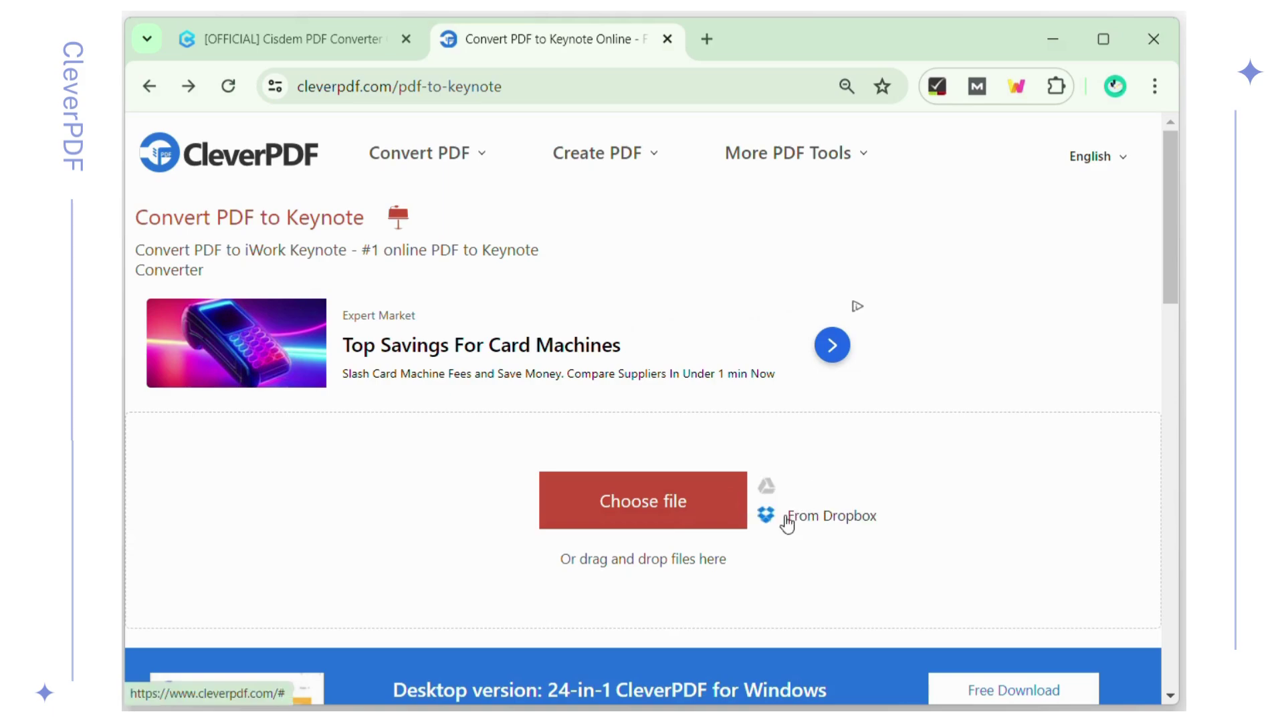
- Upload The Little Prince.pdf to the CleverPDF PDF to Keynote converter in the browser
drag(1100, 363, 684, 480)
scroll(885, 395, down, 2)
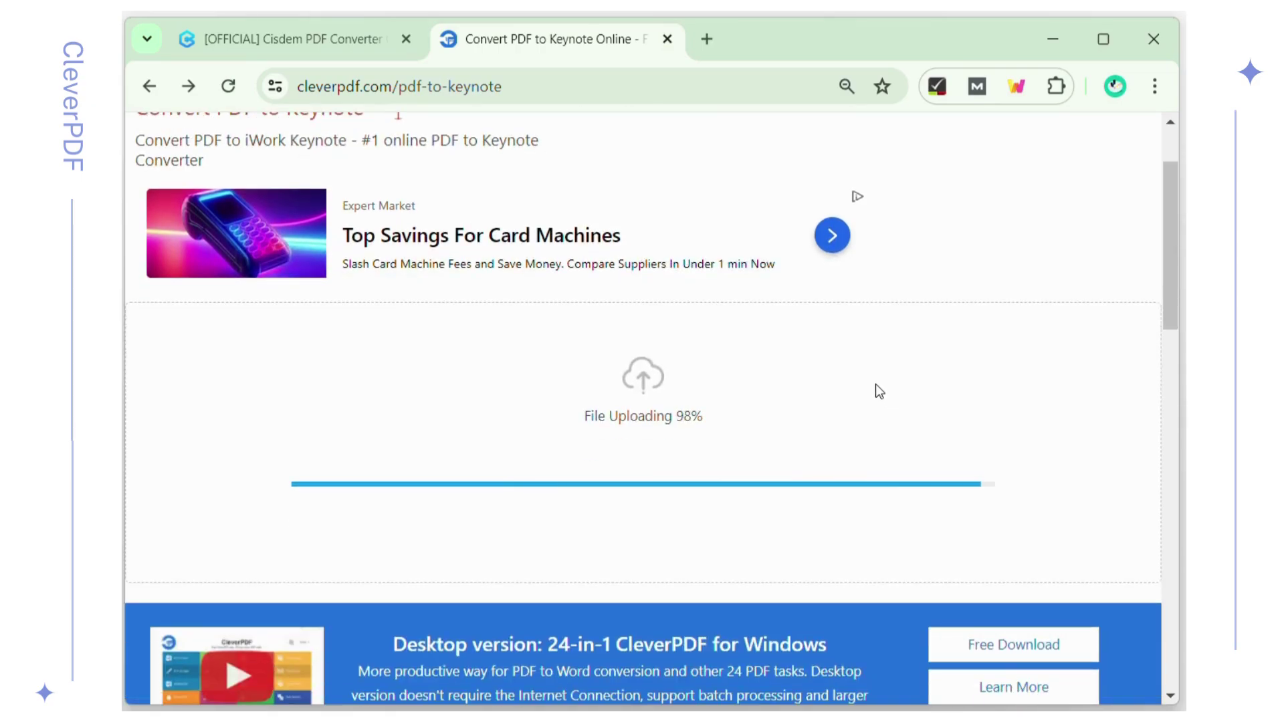
scroll(875, 387, down, 2)
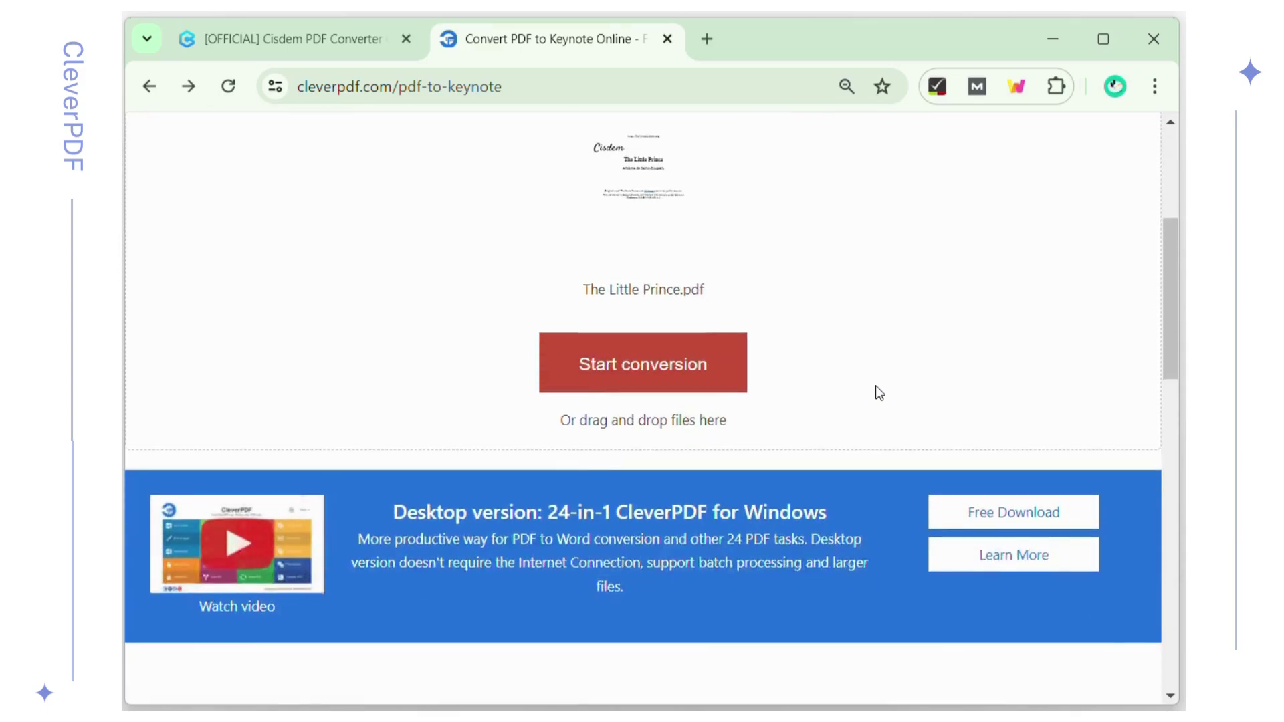
- Convert the uploaded PDF to Keynote and download the converted file
click(655, 471)
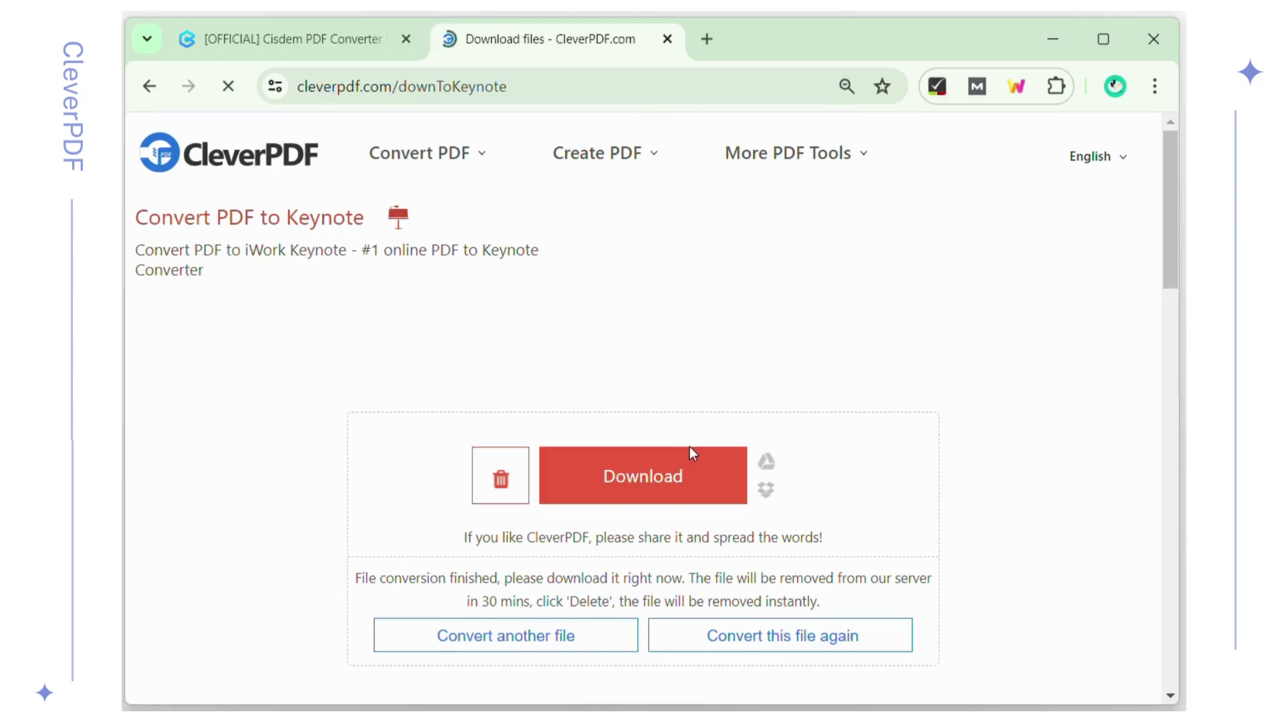
click(639, 482)
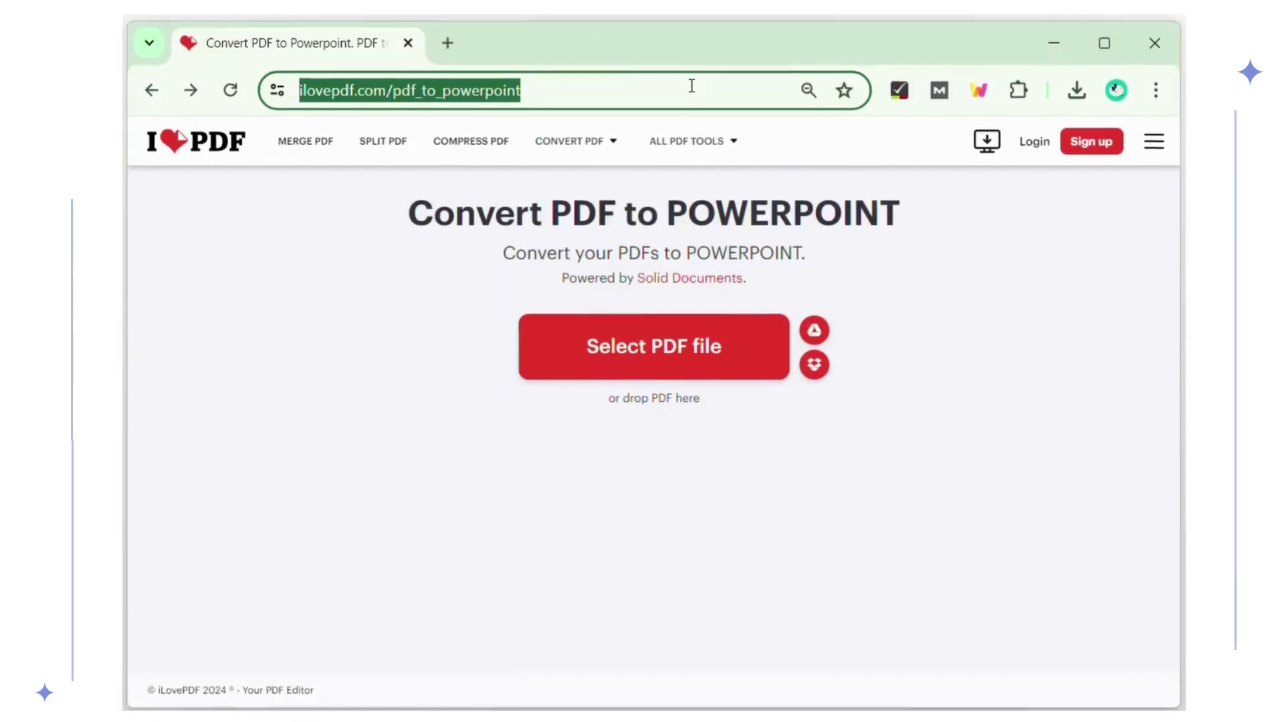
click(692, 82)
drag(686, 82, 298, 85)
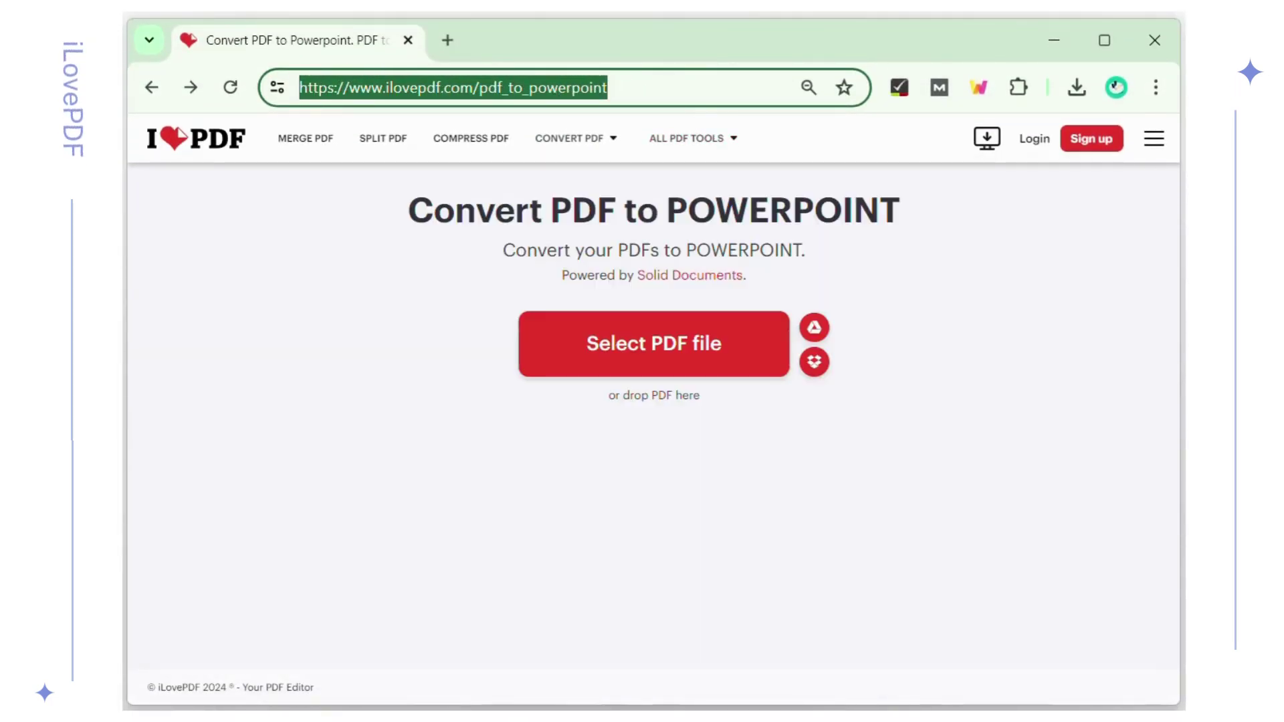
click(1044, 372)
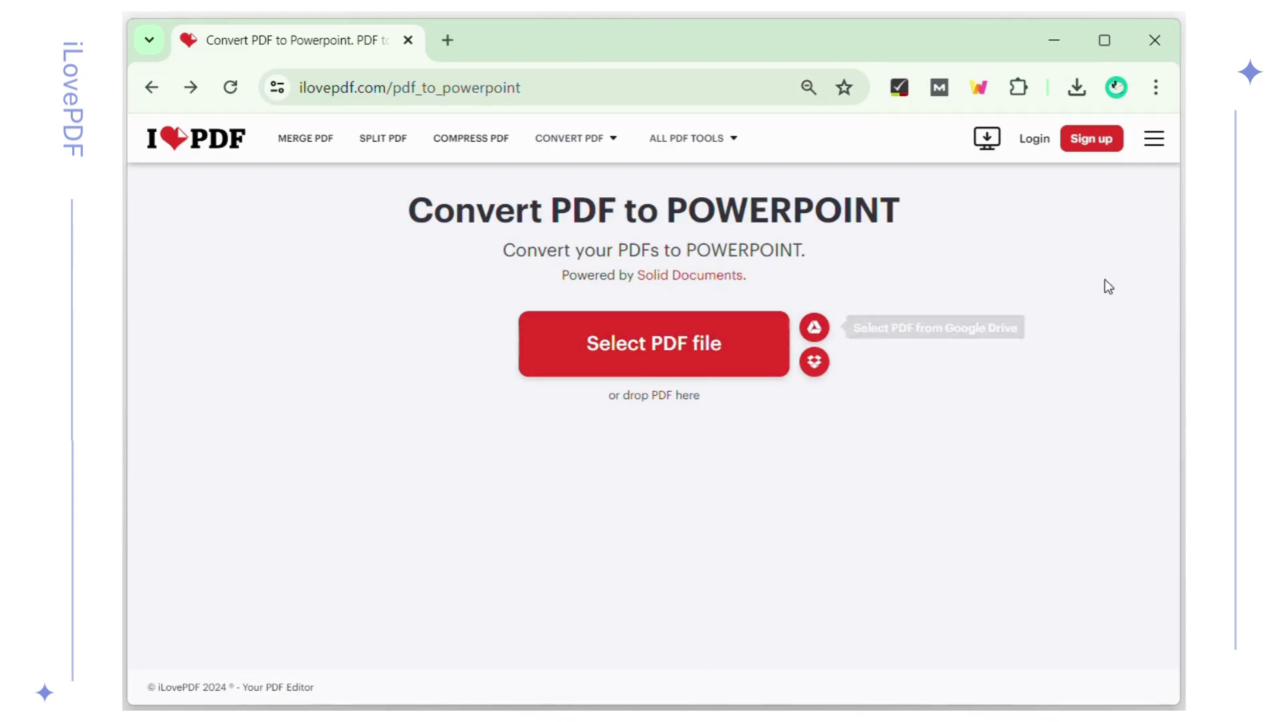
- Convert The Little Prince.pdf to PPTX with the iLovePDF PDF to PowerPoint converter and download the presentation
drag(1108, 287, 876, 308)
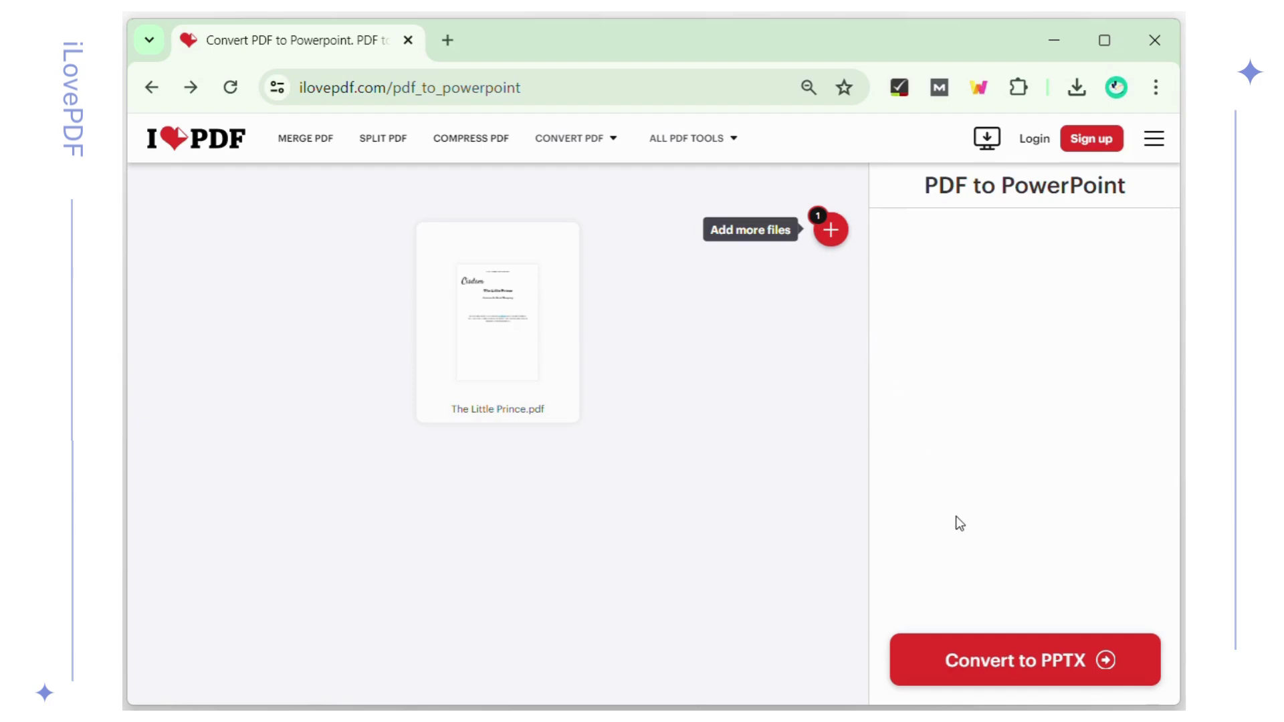
click(967, 660)
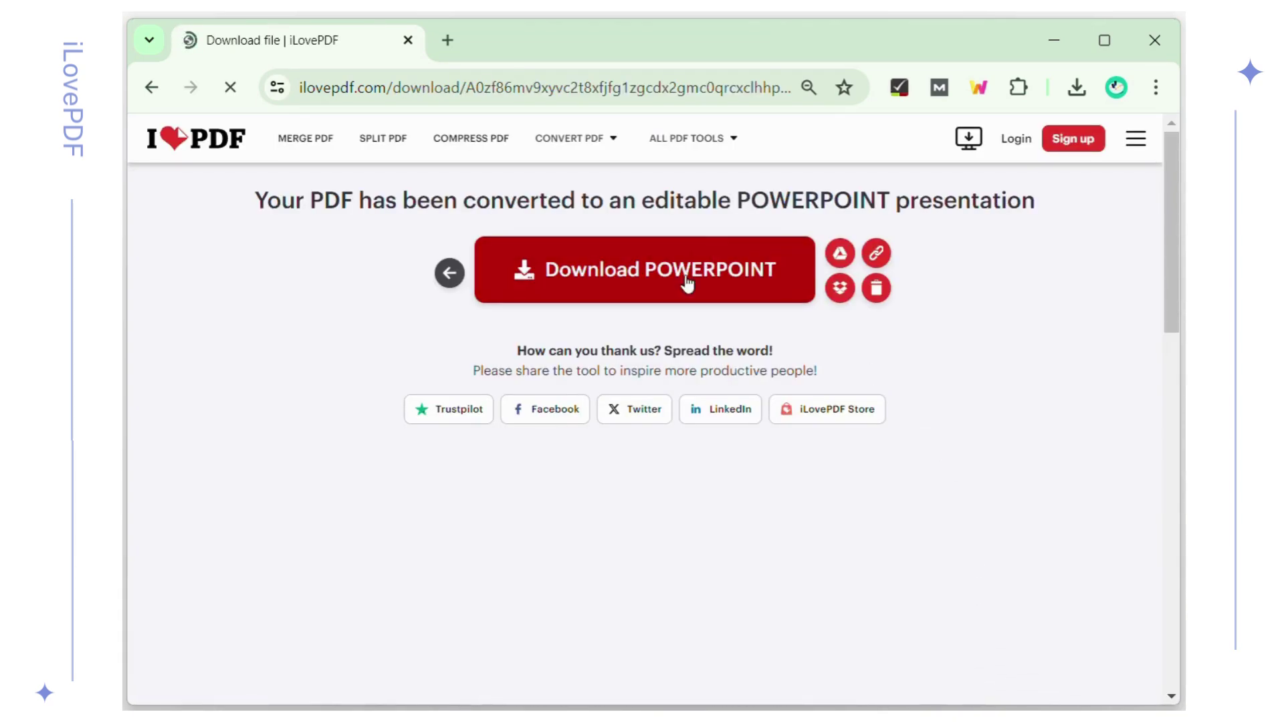
click(728, 284)
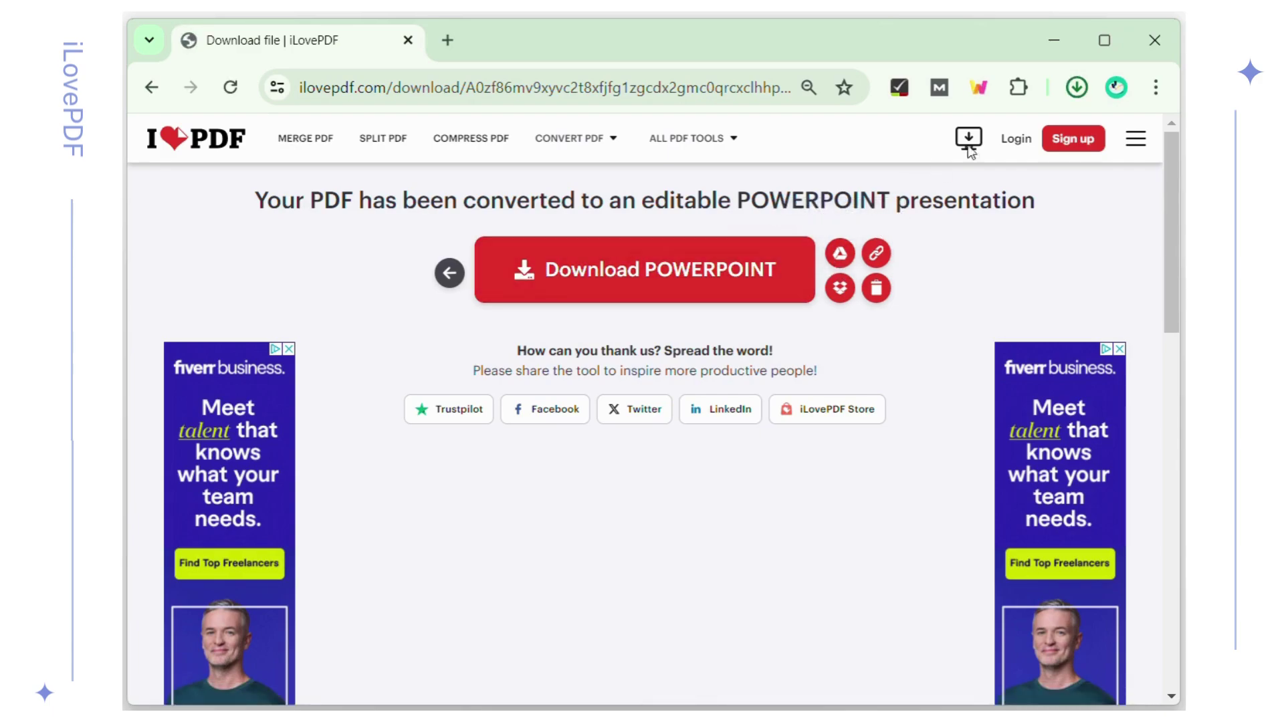
click(1077, 88)
mouse_move(976, 136)
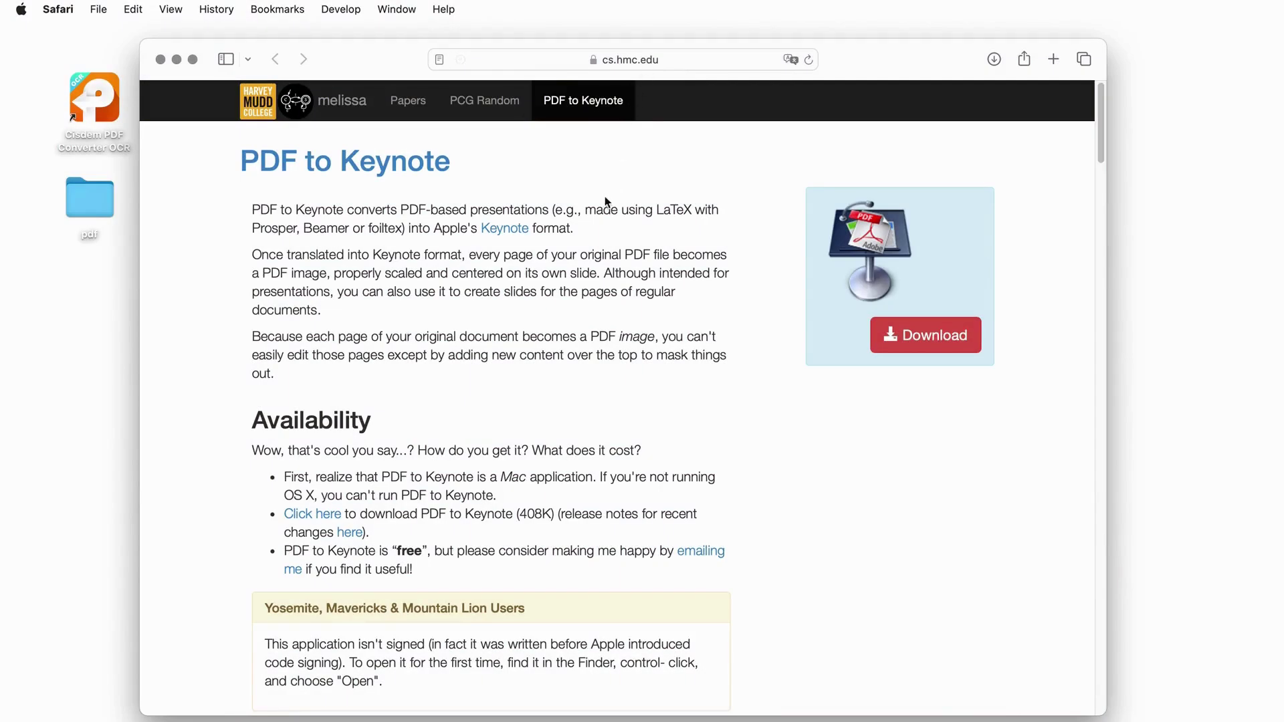
- Review the availability and compatibility notes on the PDF to Keynote download page and minimize the browser window
scroll(606, 200, down, 10)
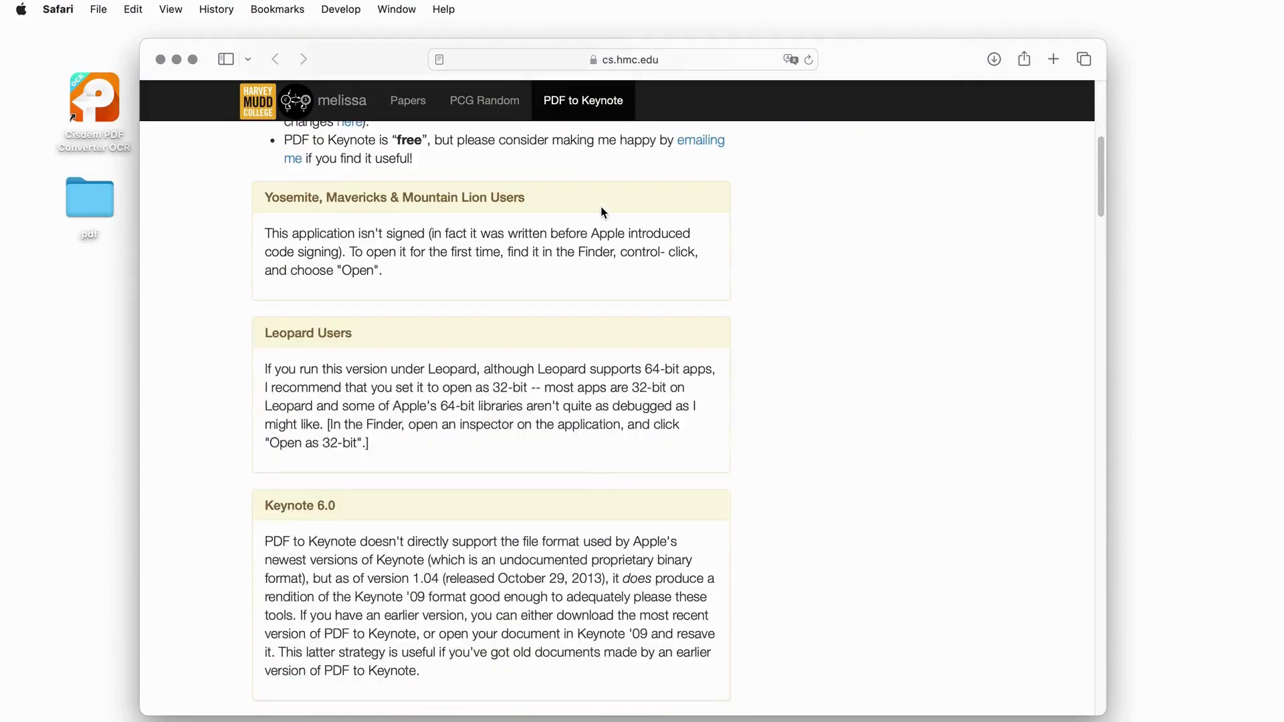
scroll(604, 214, down, 5)
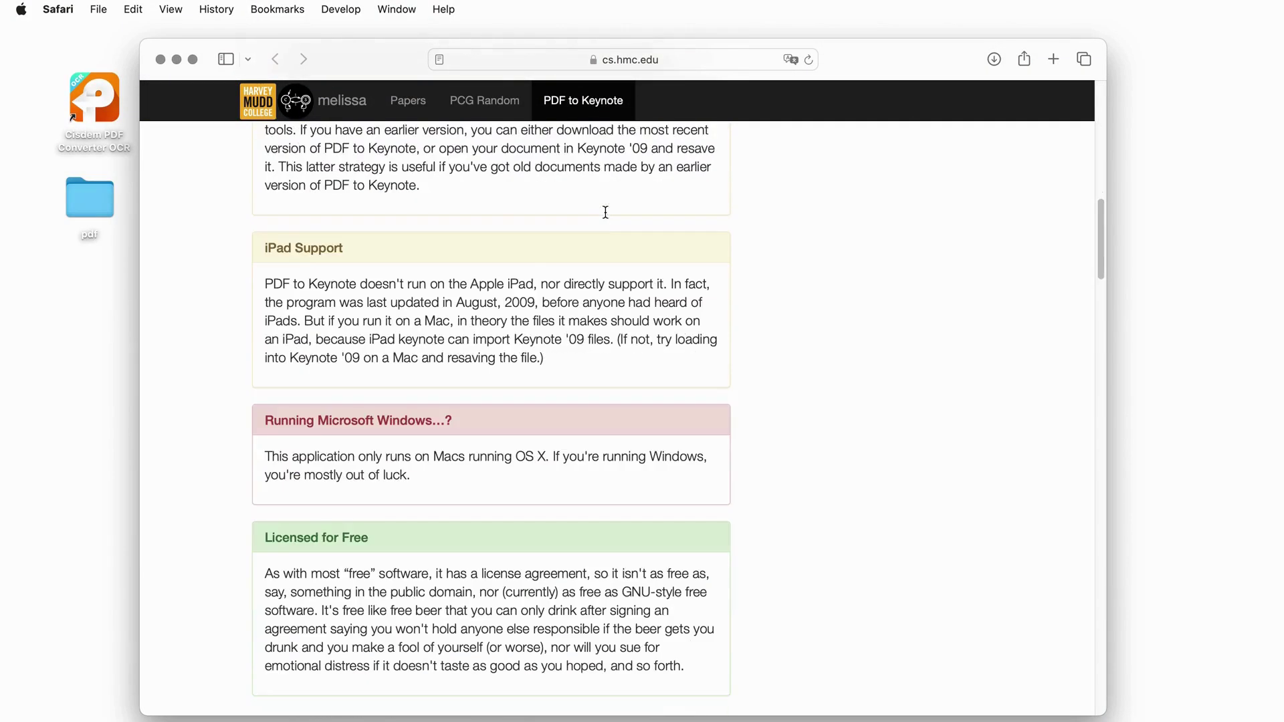
scroll(604, 214, up, 10)
scroll(608, 218, up, 6)
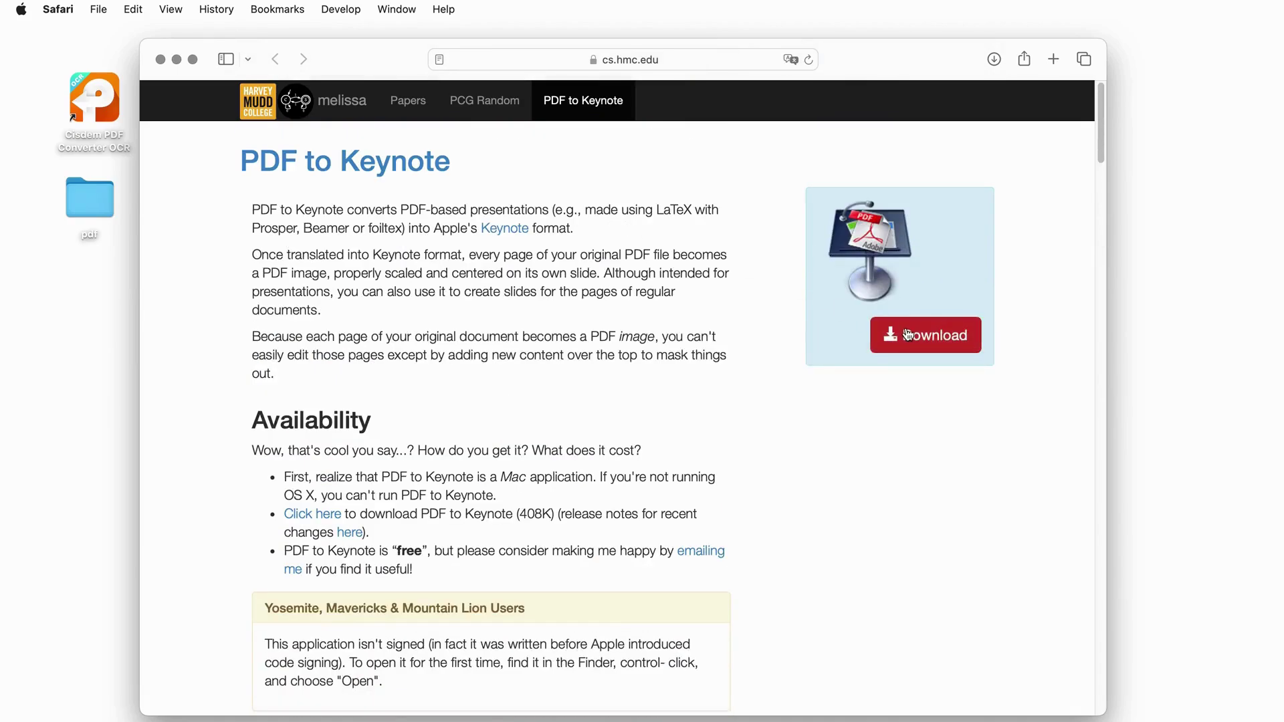
click(176, 59)
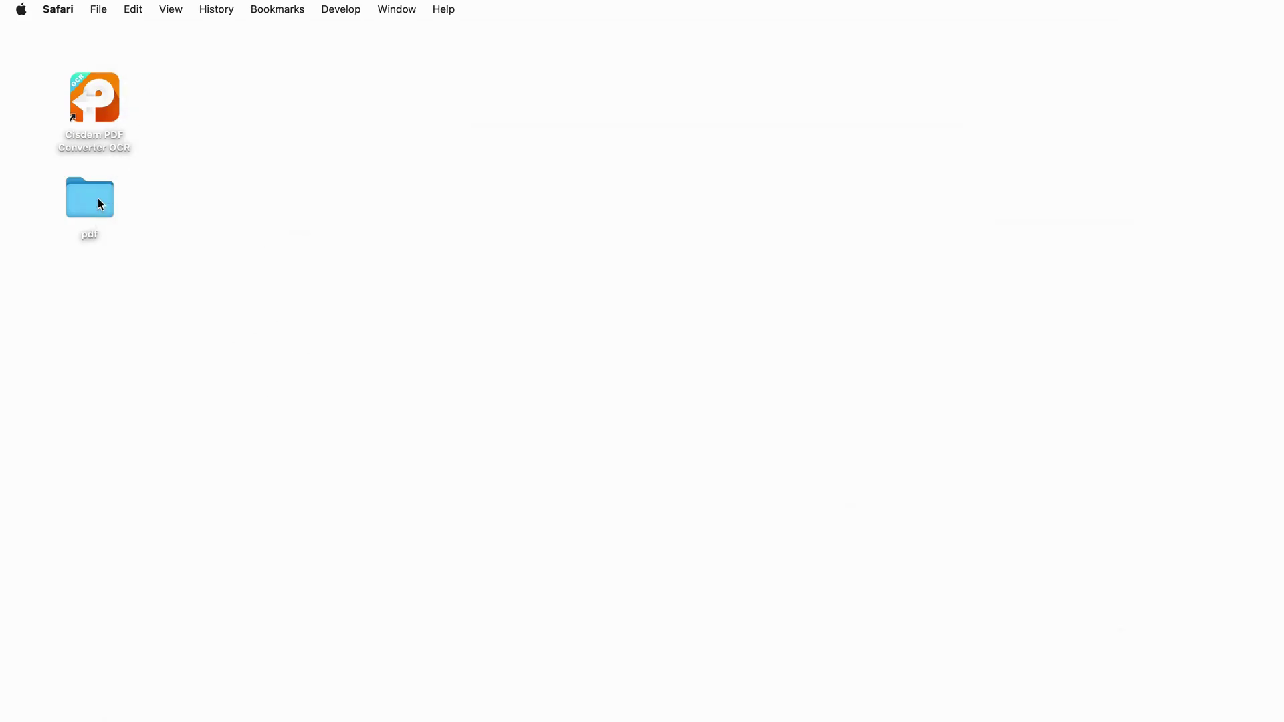
- Open pride-and-prejudice.pdf from the desktop's pdf folder in the PDF to Keynote application
double_click(98, 201)
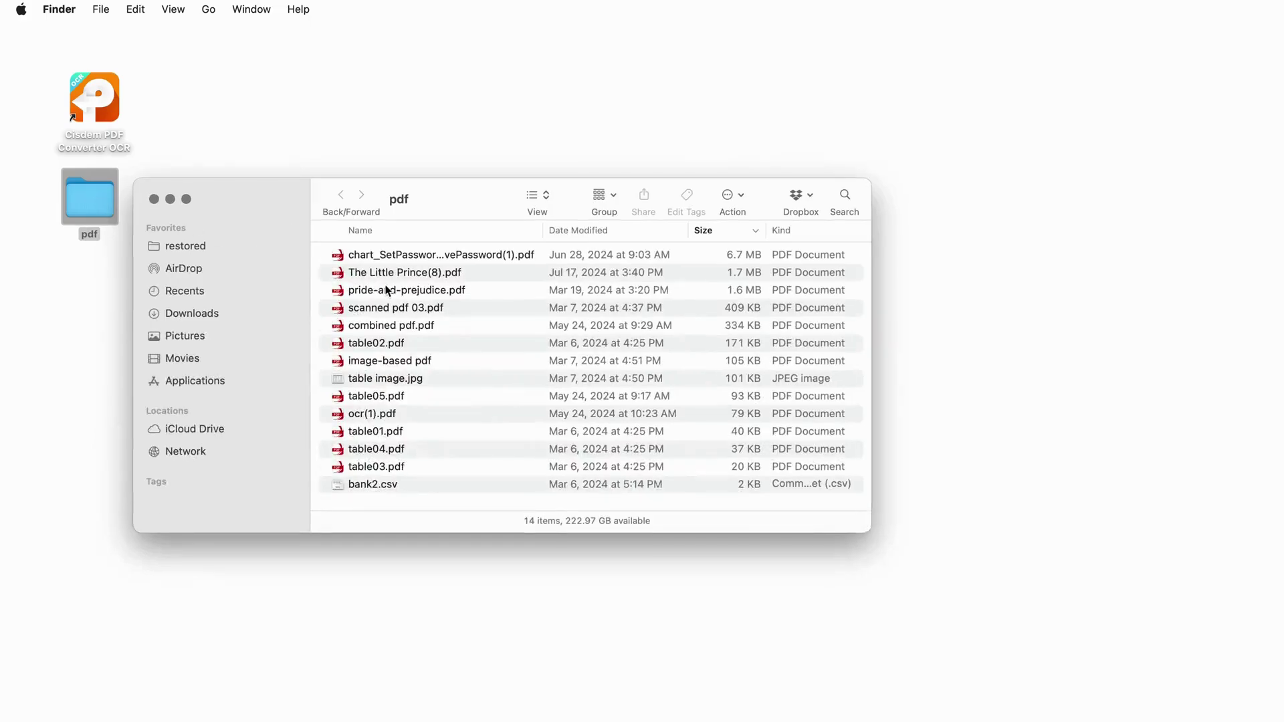
click(388, 287)
right_click(388, 288)
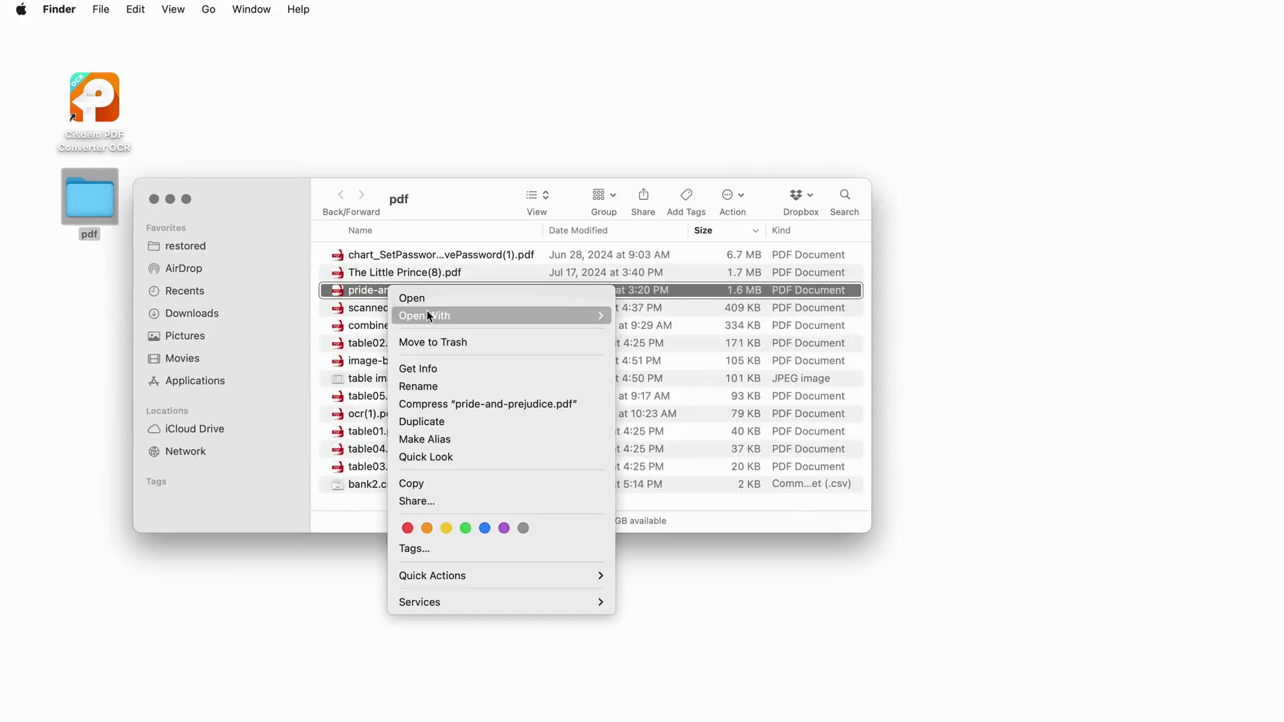
mouse_move(500, 317)
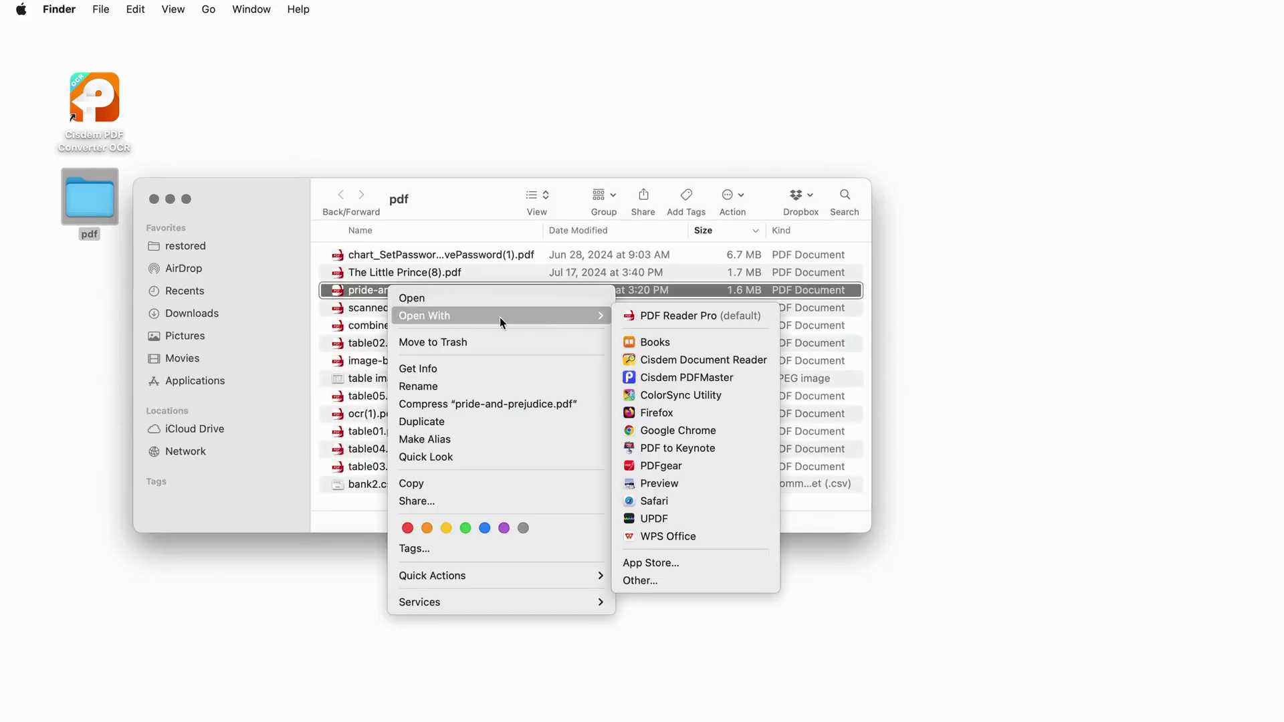
click(682, 448)
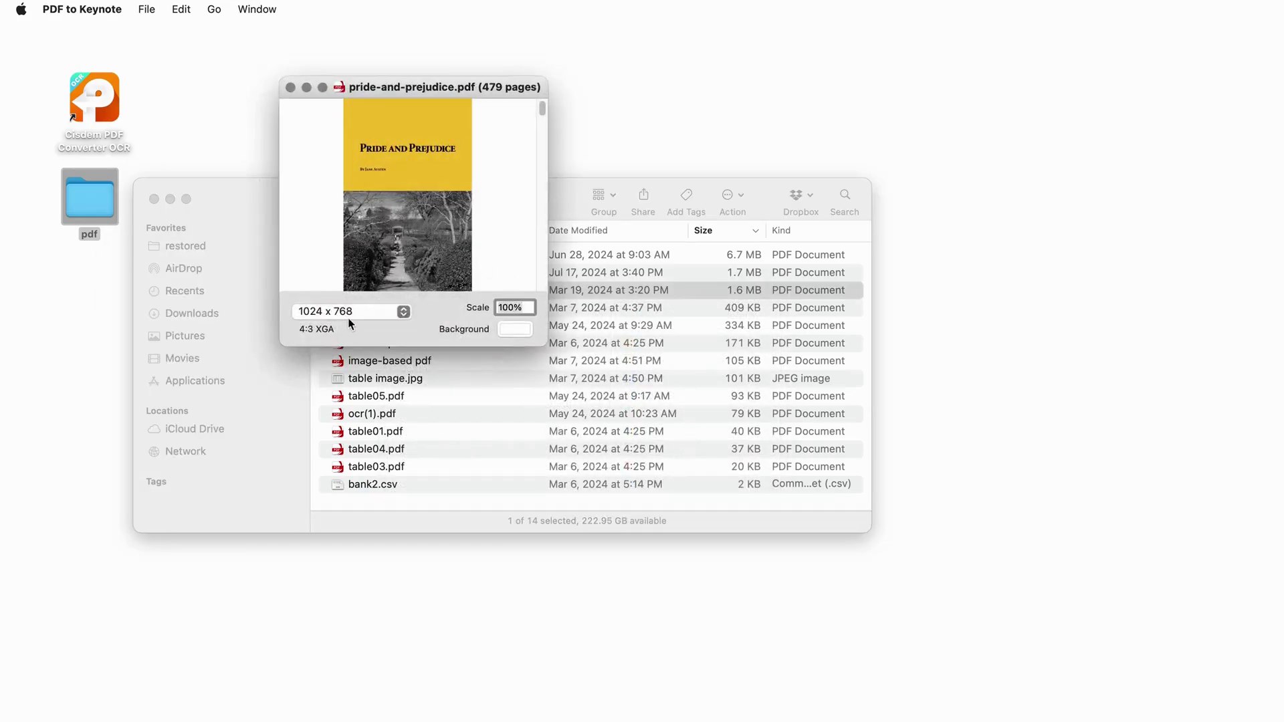
- Set the slide size to 1280 x 720 and the page scale to 120%
click(359, 318)
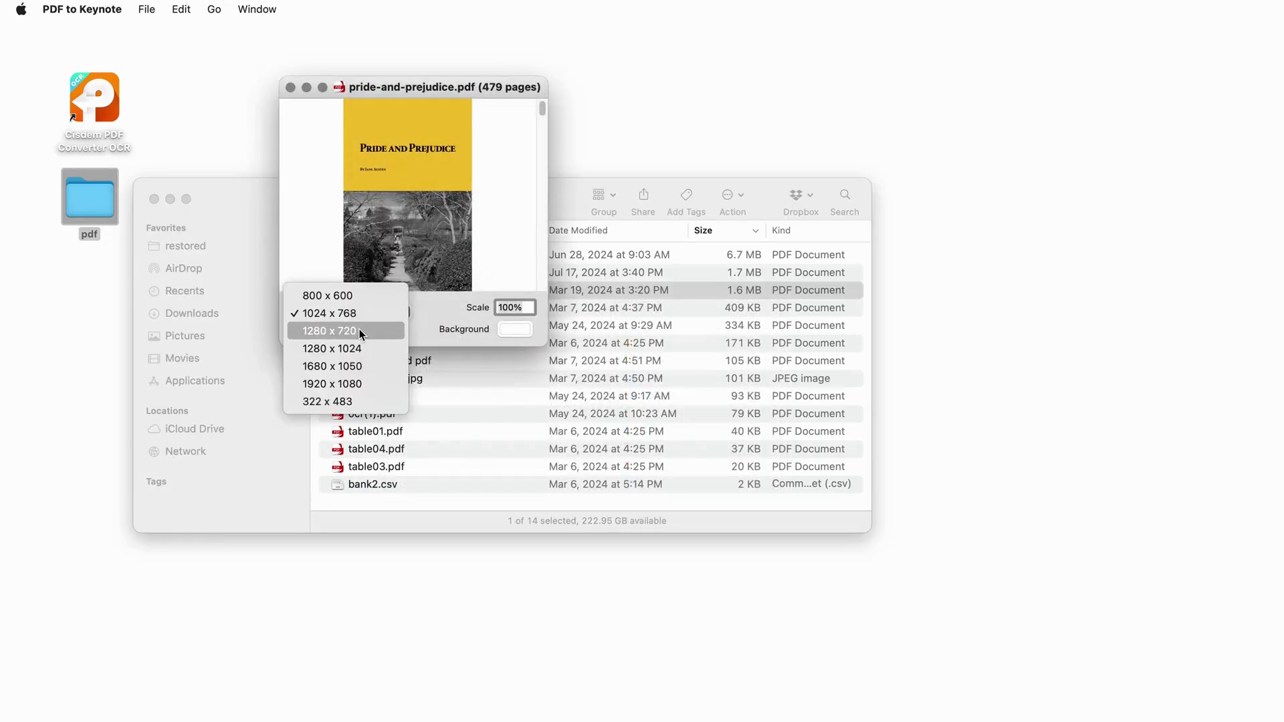
click(359, 329)
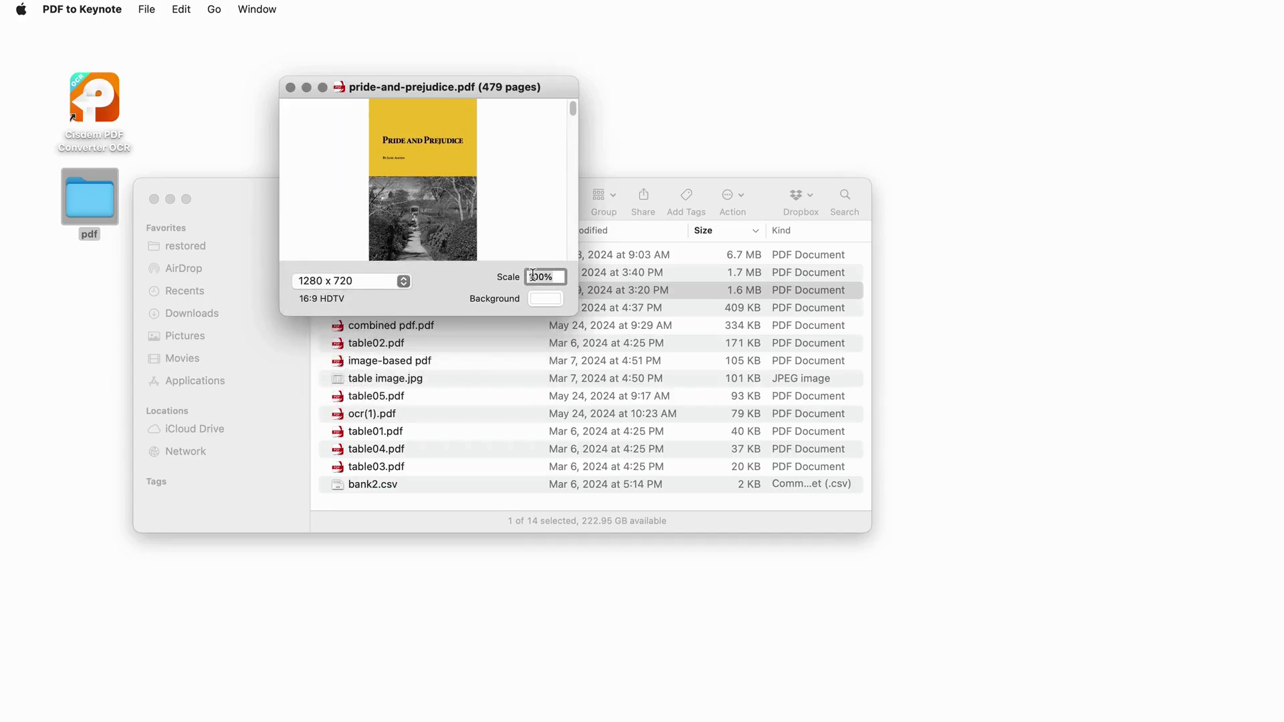
click(541, 279)
key(BackSpace)
text(2)
- Set the slide background to pale yellow and close the color picker
click(545, 298)
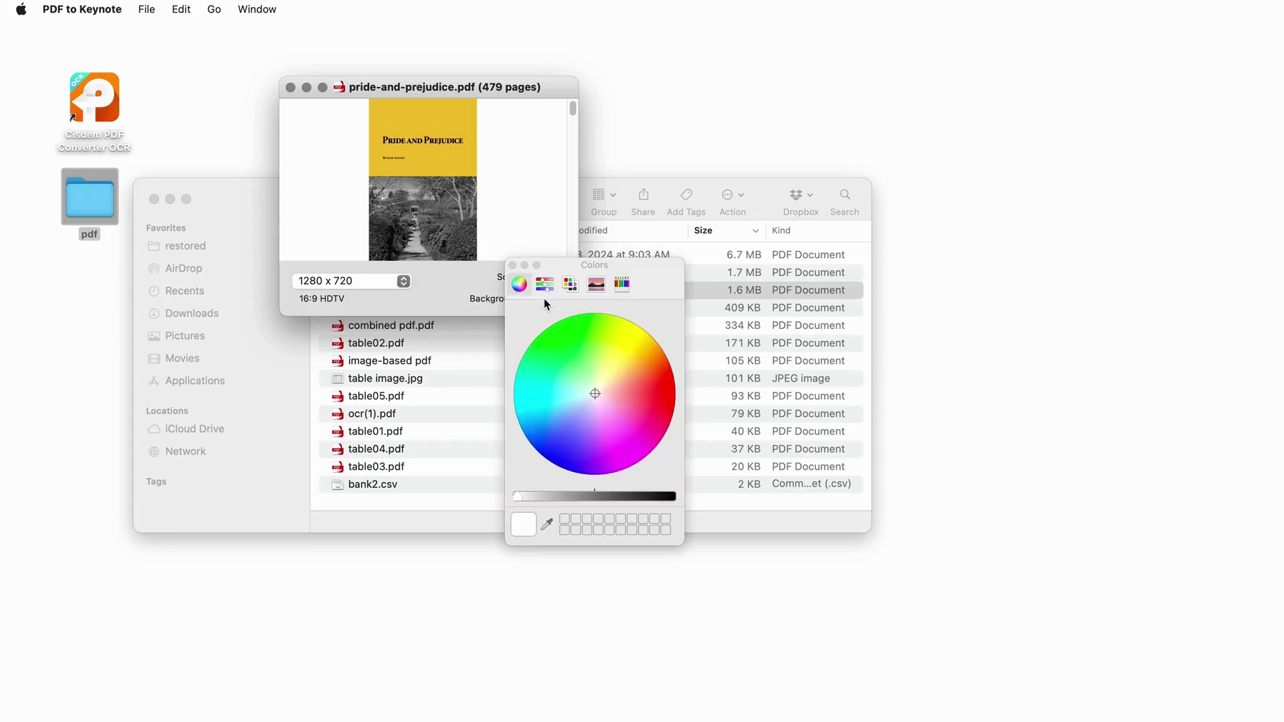
click(603, 379)
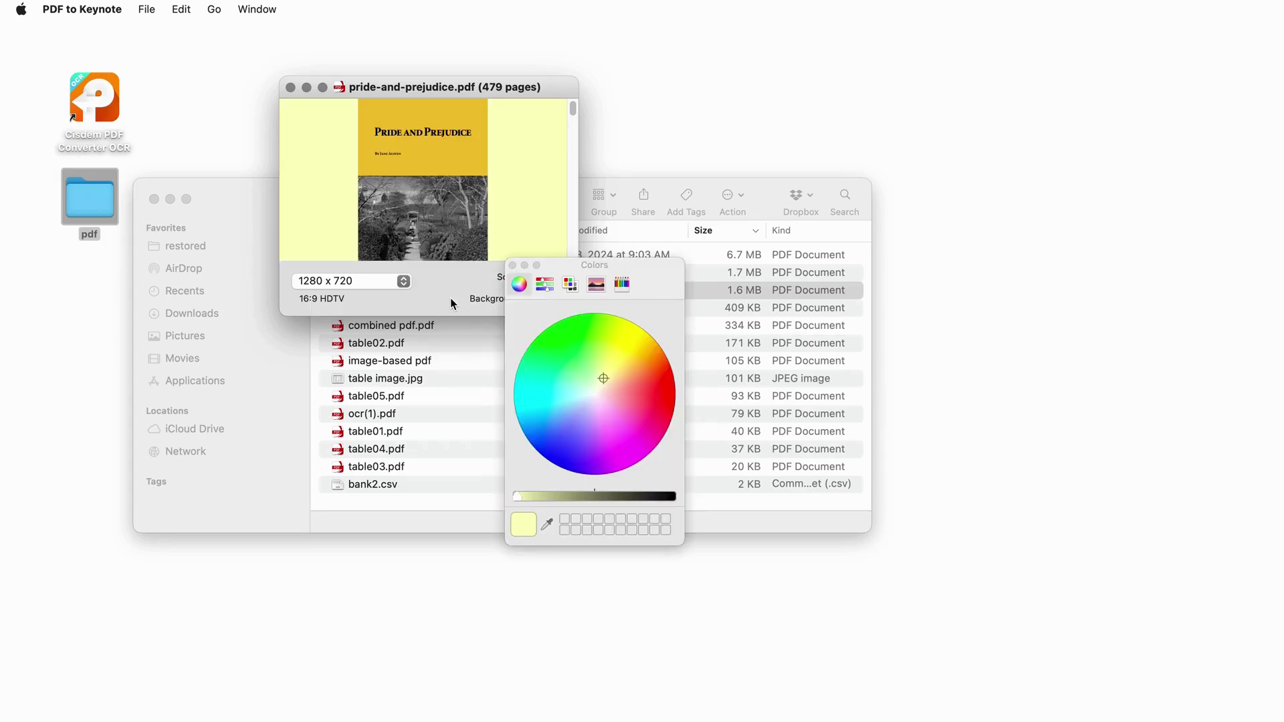
click(512, 265)
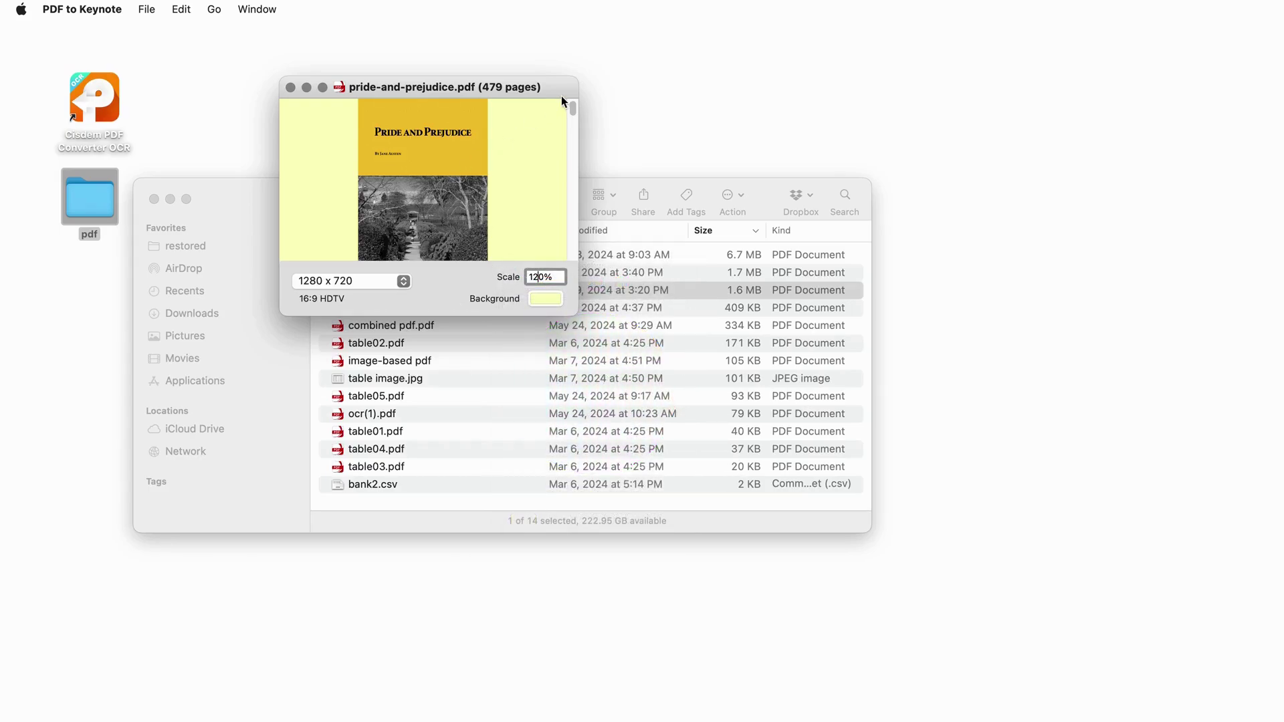
mouse_move(575, 107)
mouse_down()
mouse_move(578, 127)
mouse_move(575, 102)
mouse_up()
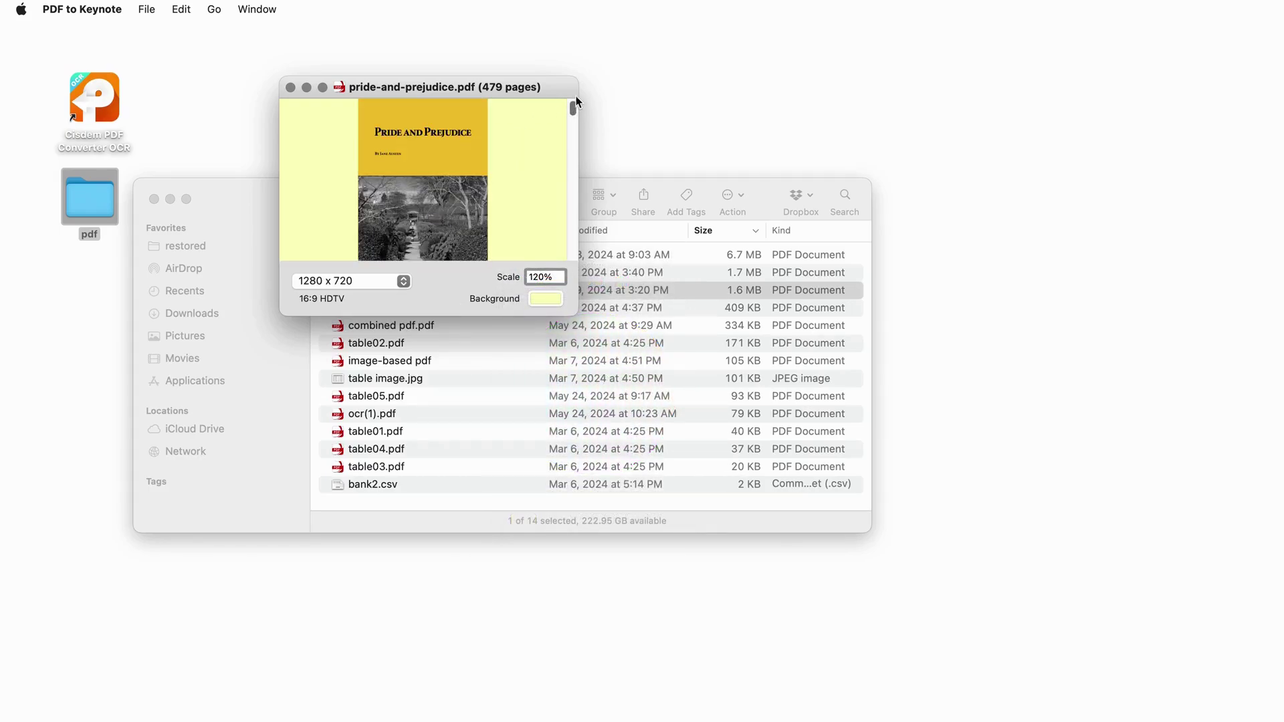
- Start exporting pride-and-prejudice to the Desktop and show the available file formats
click(145, 10)
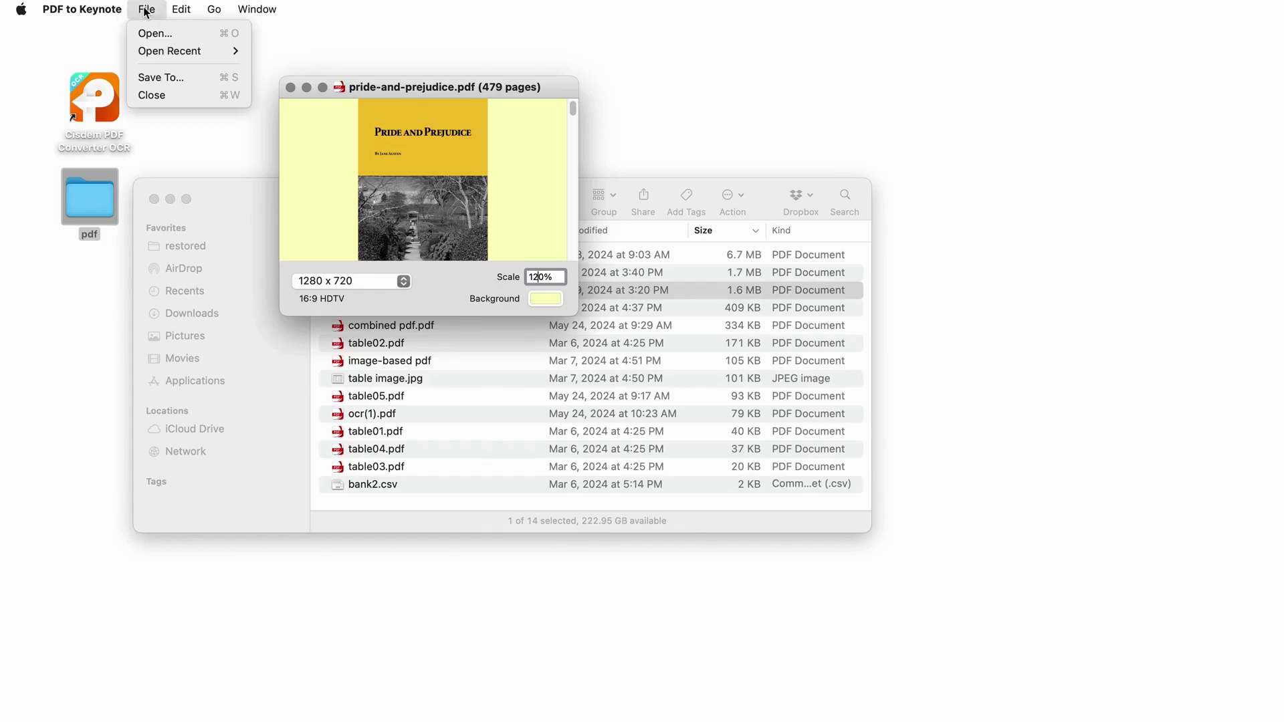
click(166, 79)
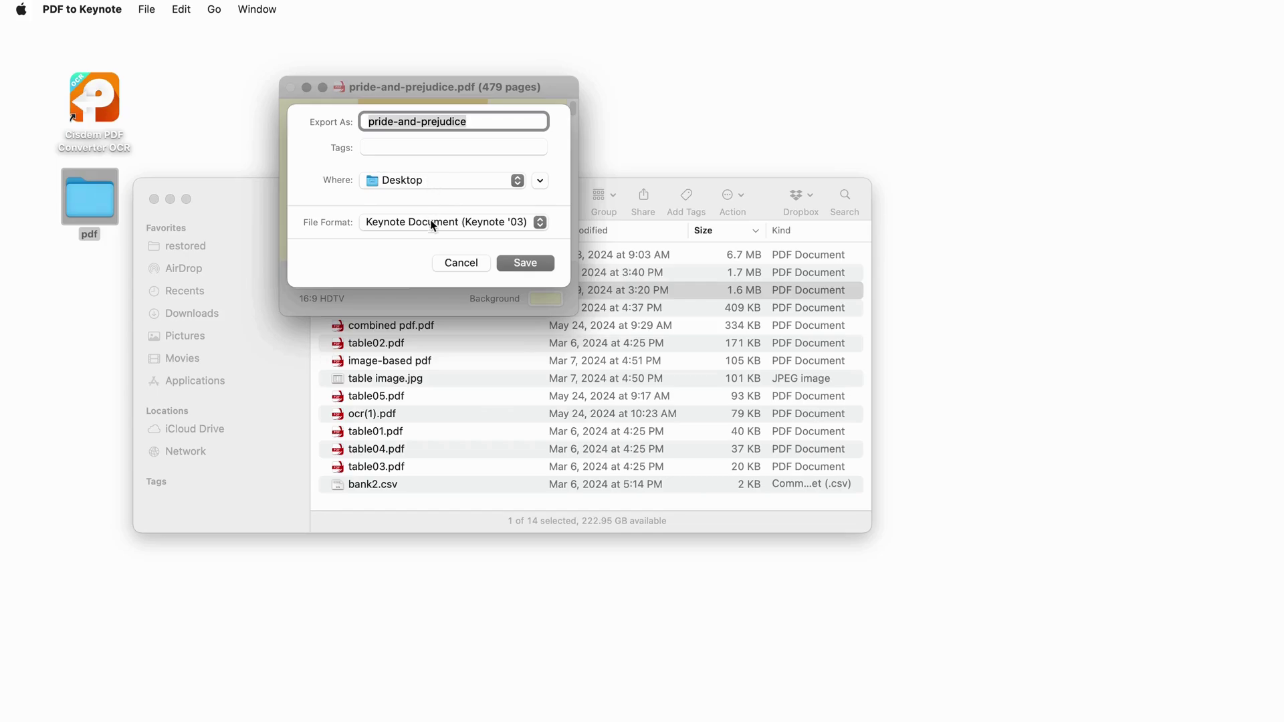
click(466, 225)
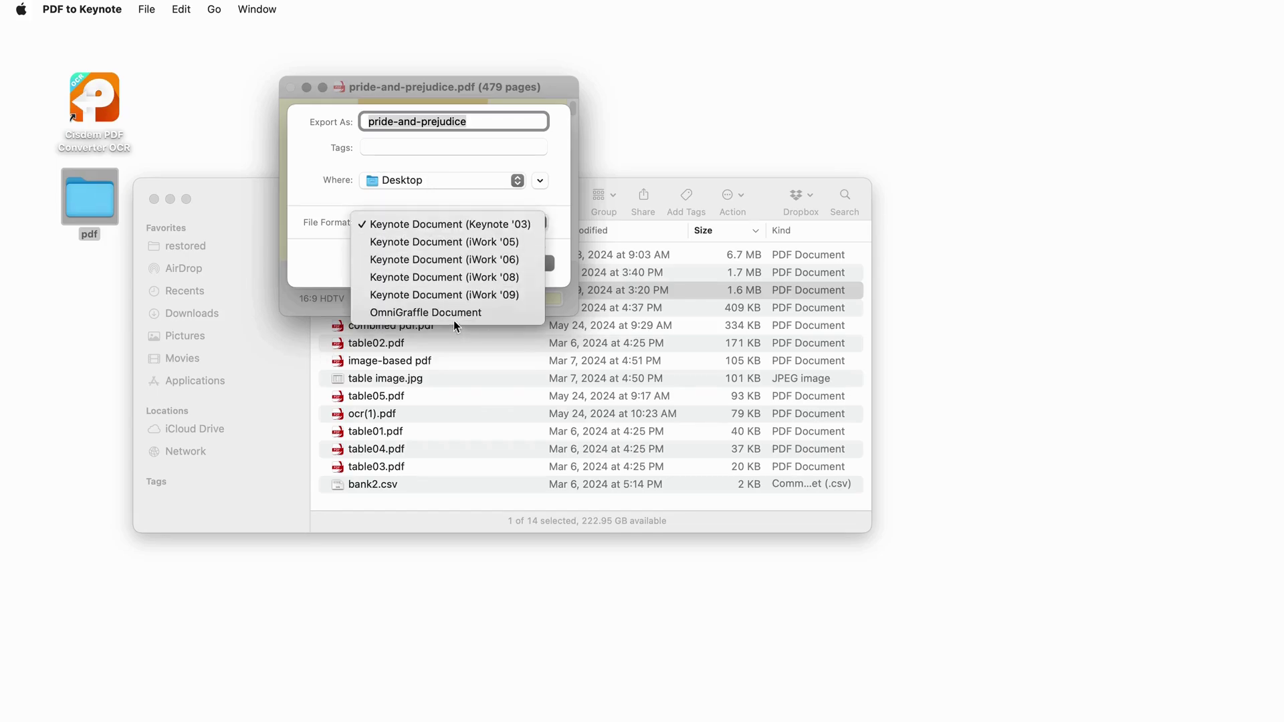
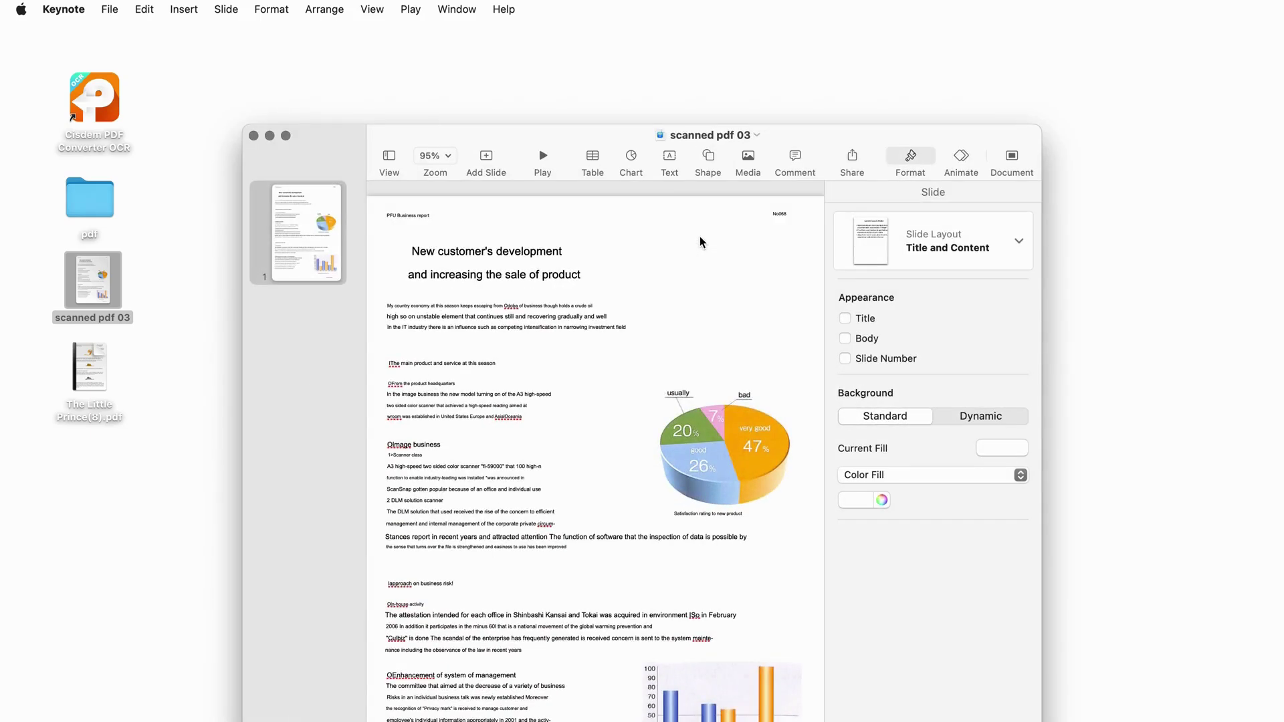
- Open The Little Prince(8).pdf from the desktop in Preview and arrange it side by side with the scanned pdf 03 presentation
drag(623, 131, 867, 8)
drag(488, 245, 654, 251)
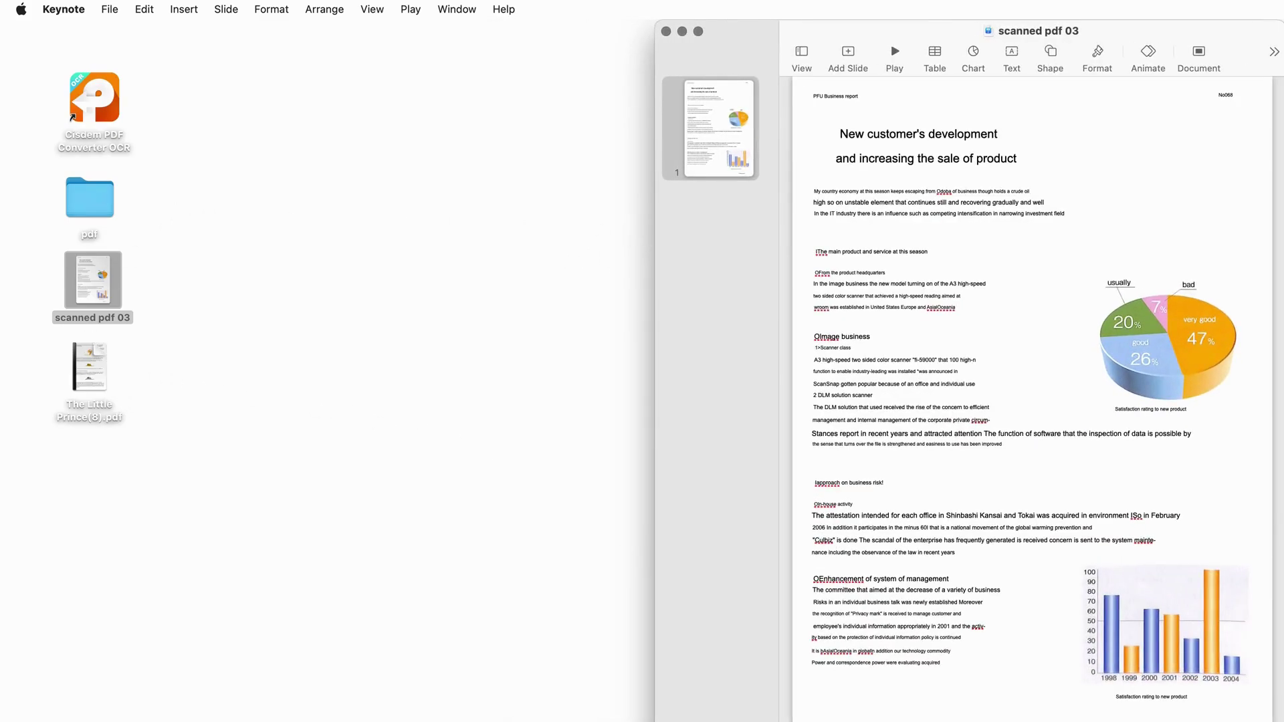
double_click(89, 367)
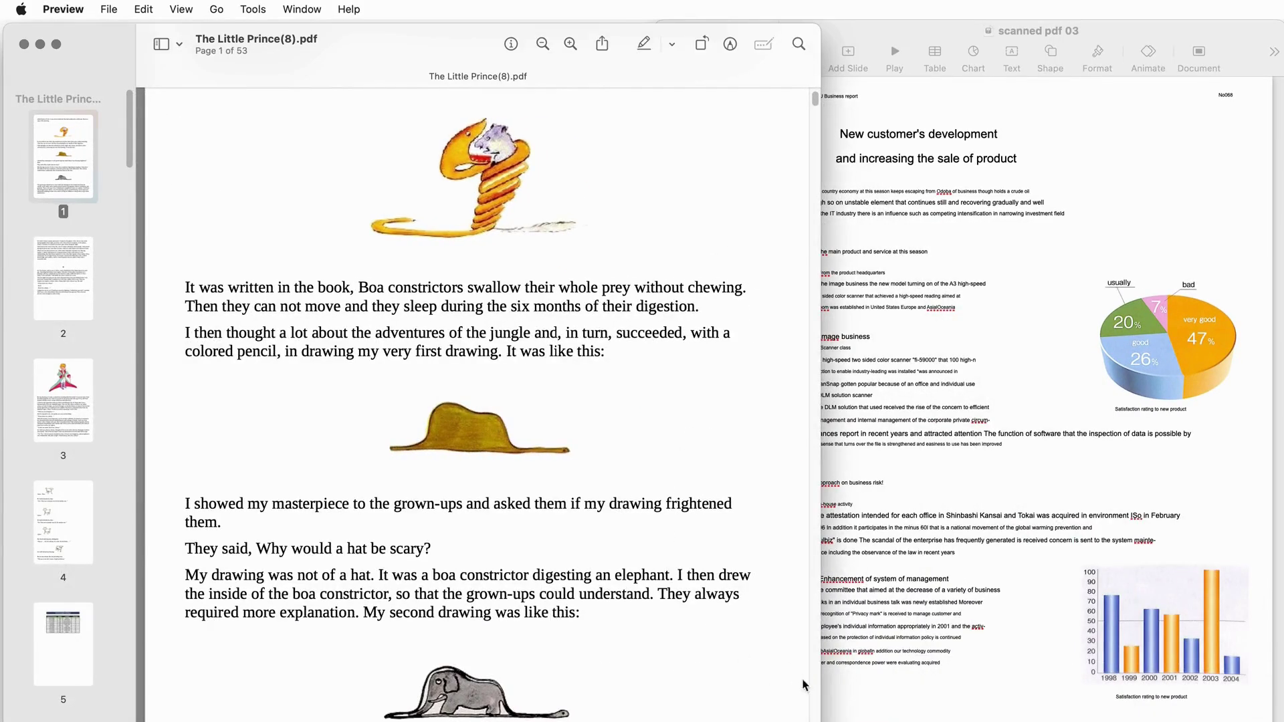
drag(822, 645, 682, 647)
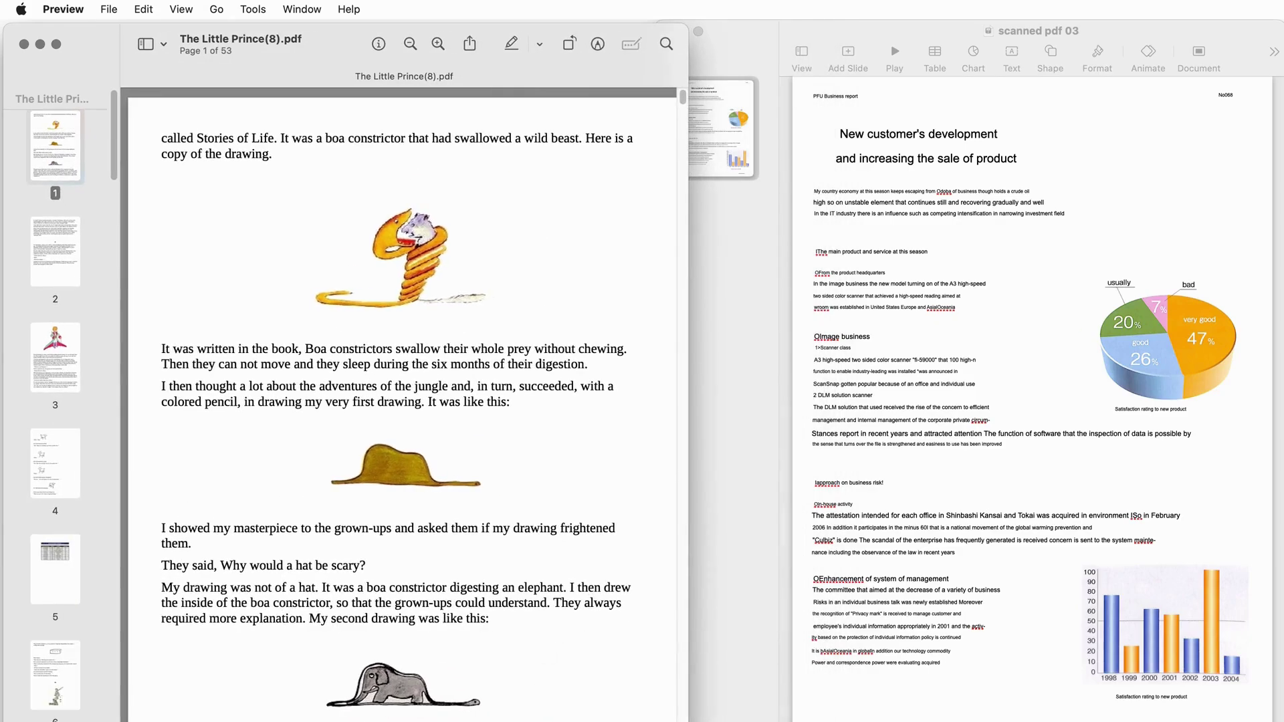
scroll(404, 408, down, 3)
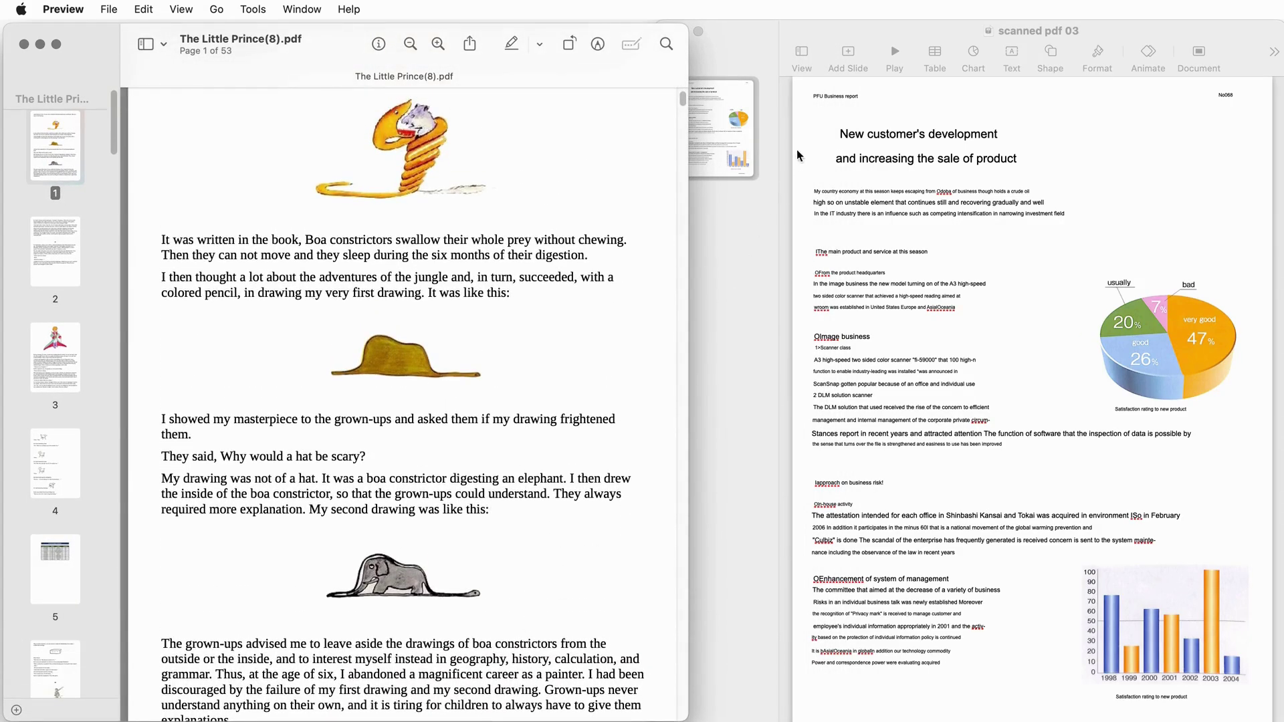
drag(848, 28, 883, 28)
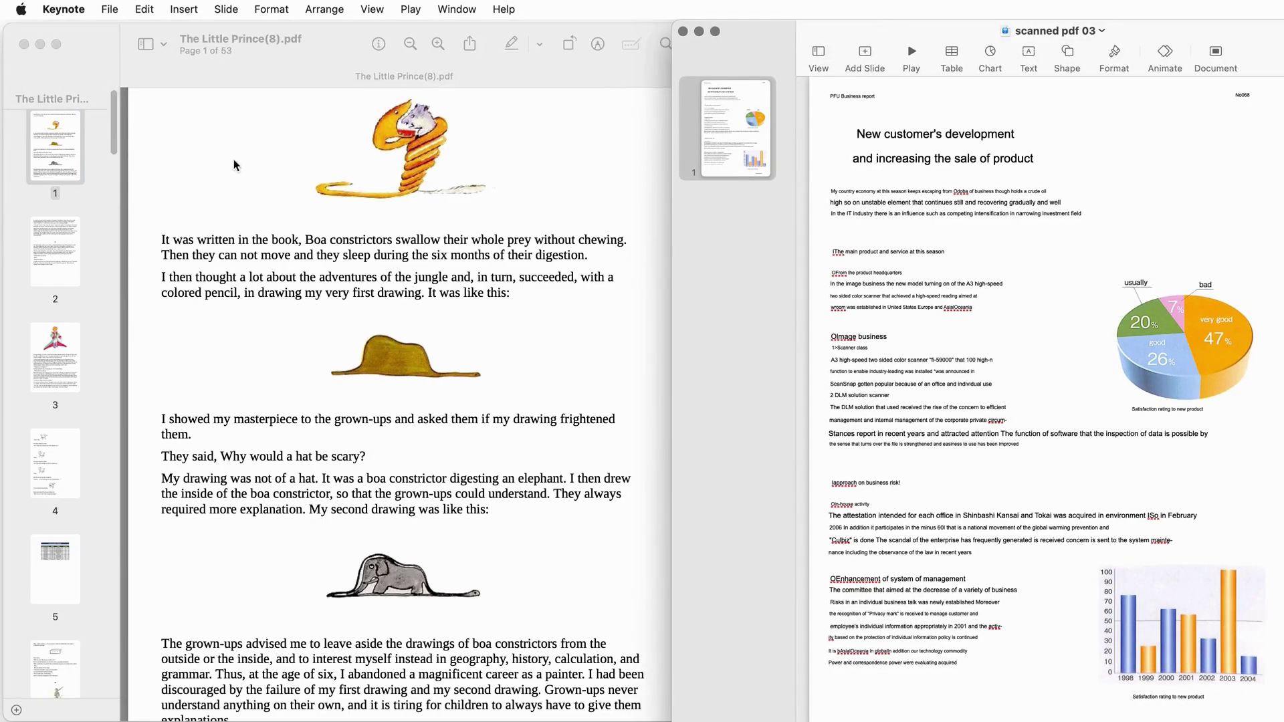
- Insert pages 3 and 6 of The Little Prince(8).pdf as slides after slide 1 of scanned pdf 03, upgrading the presentation to the new Keynote format
scroll(74, 247, down, 2)
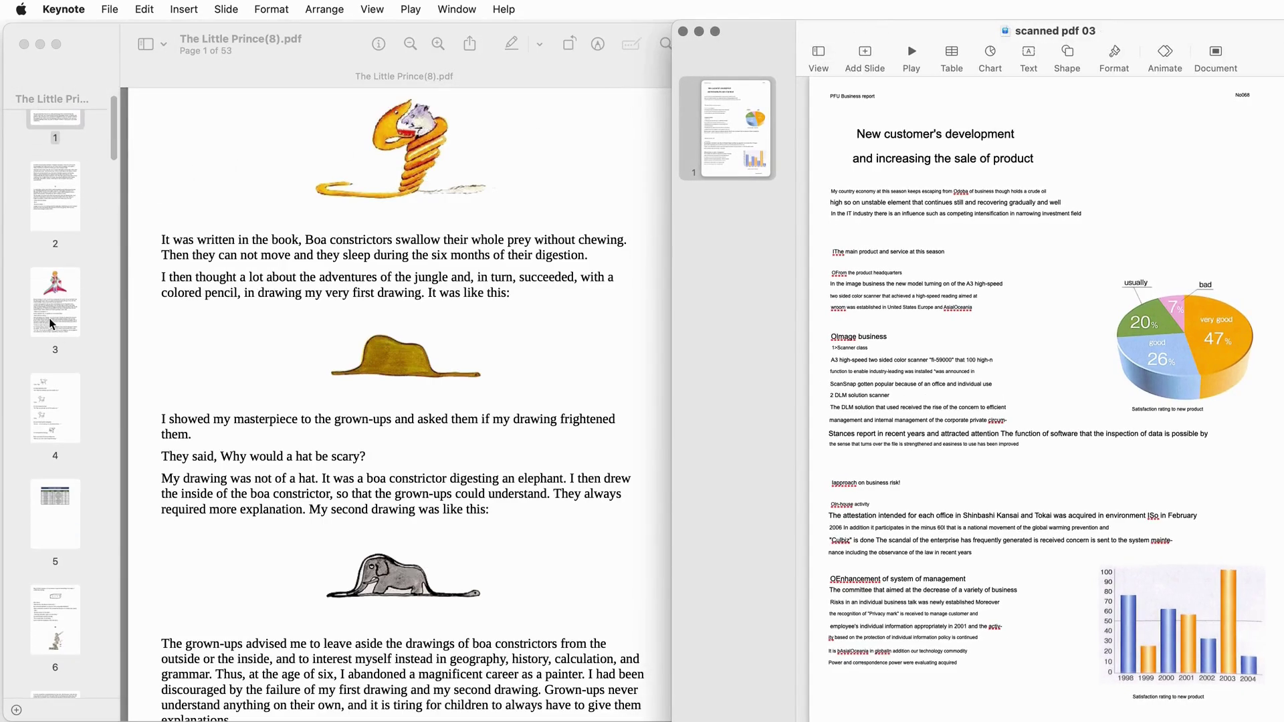
drag(49, 318, 702, 239)
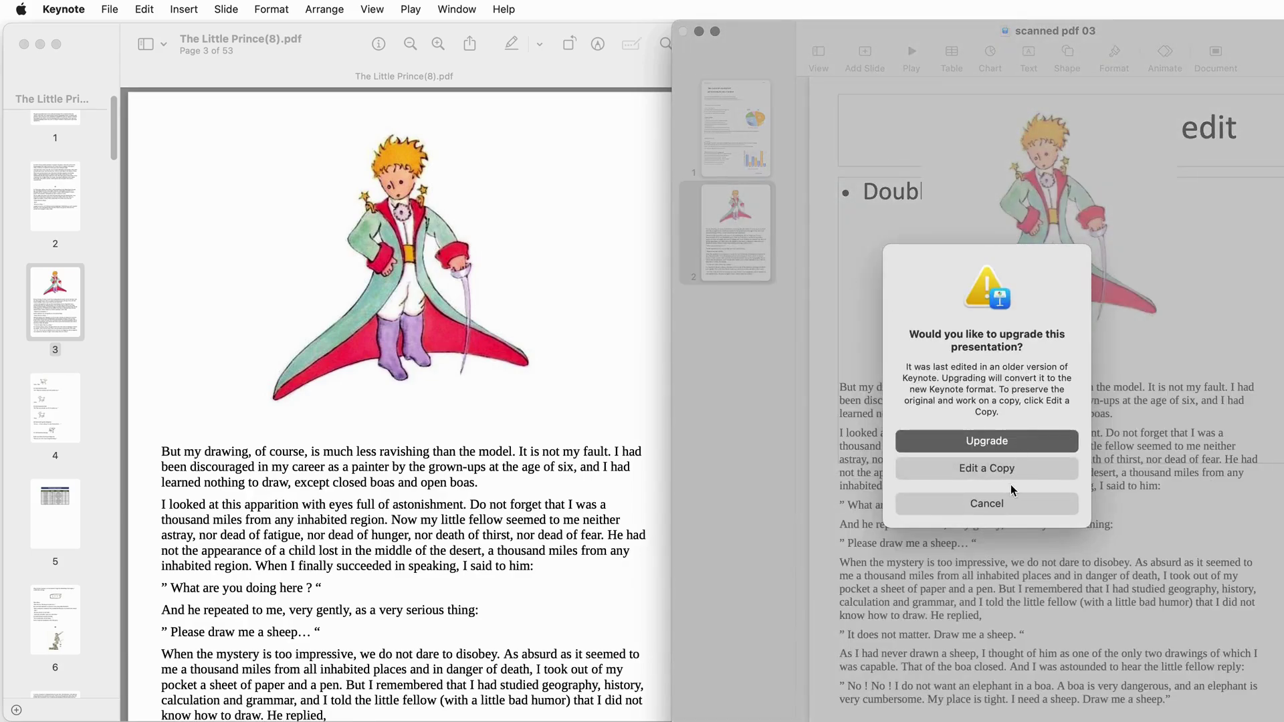
click(982, 443)
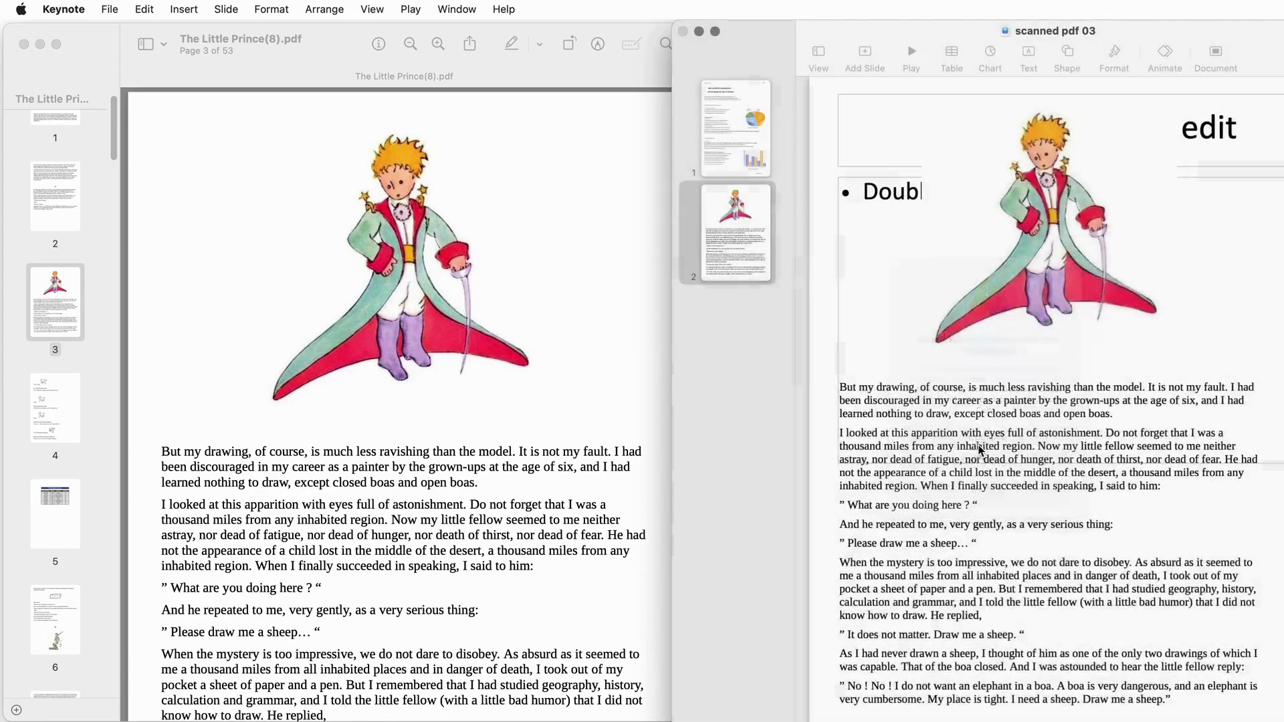
scroll(34, 385, down, 5)
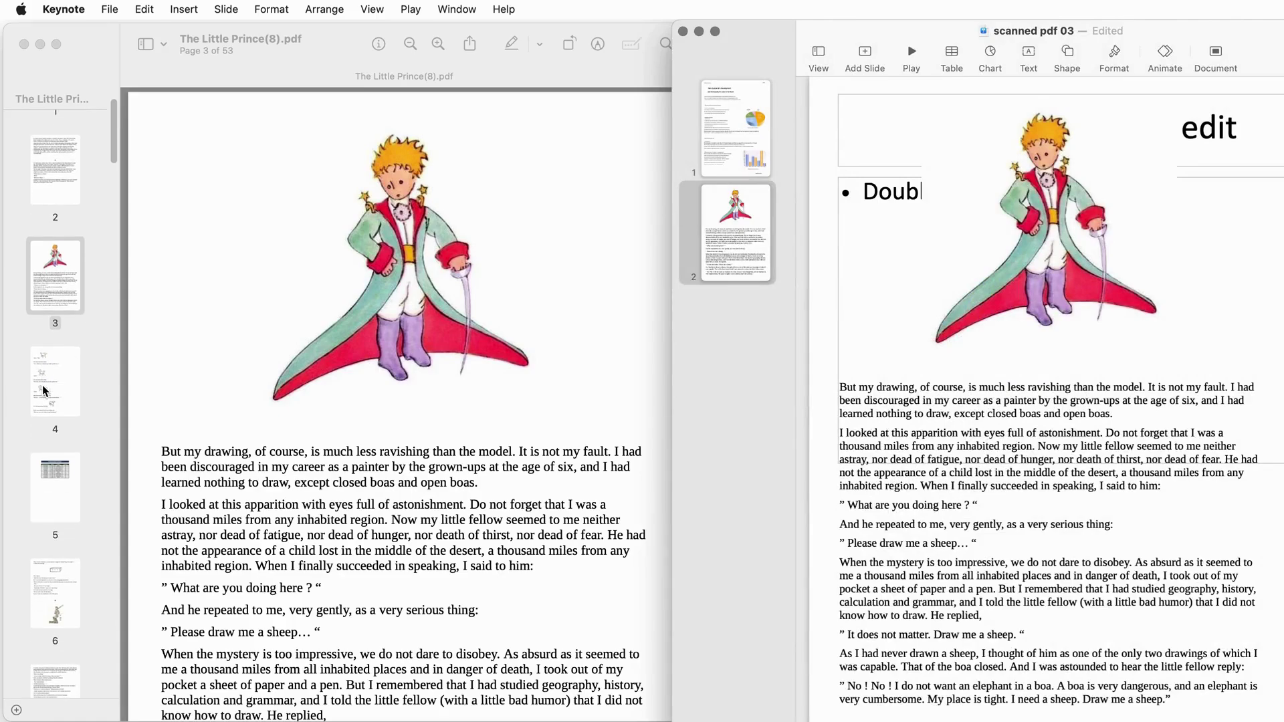
drag(69, 414, 694, 300)
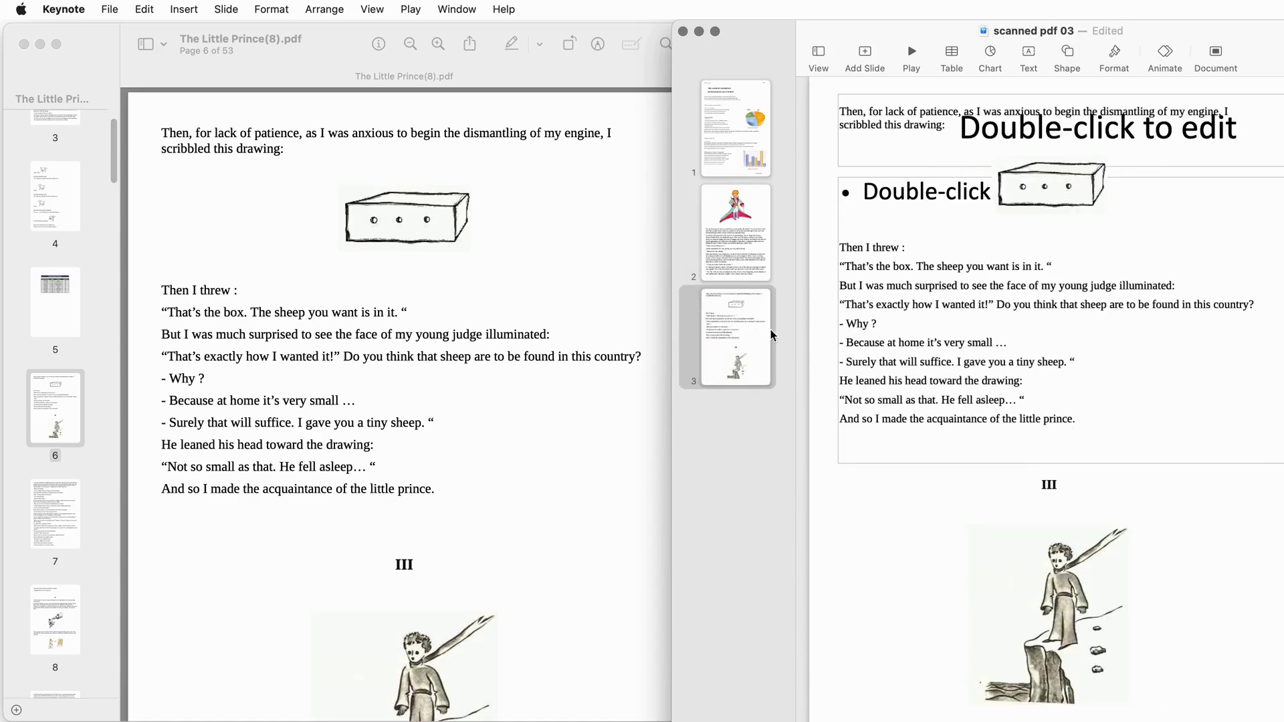
- Move the slide with the little prince's portrait from second to third place and save the presentation
click(737, 231)
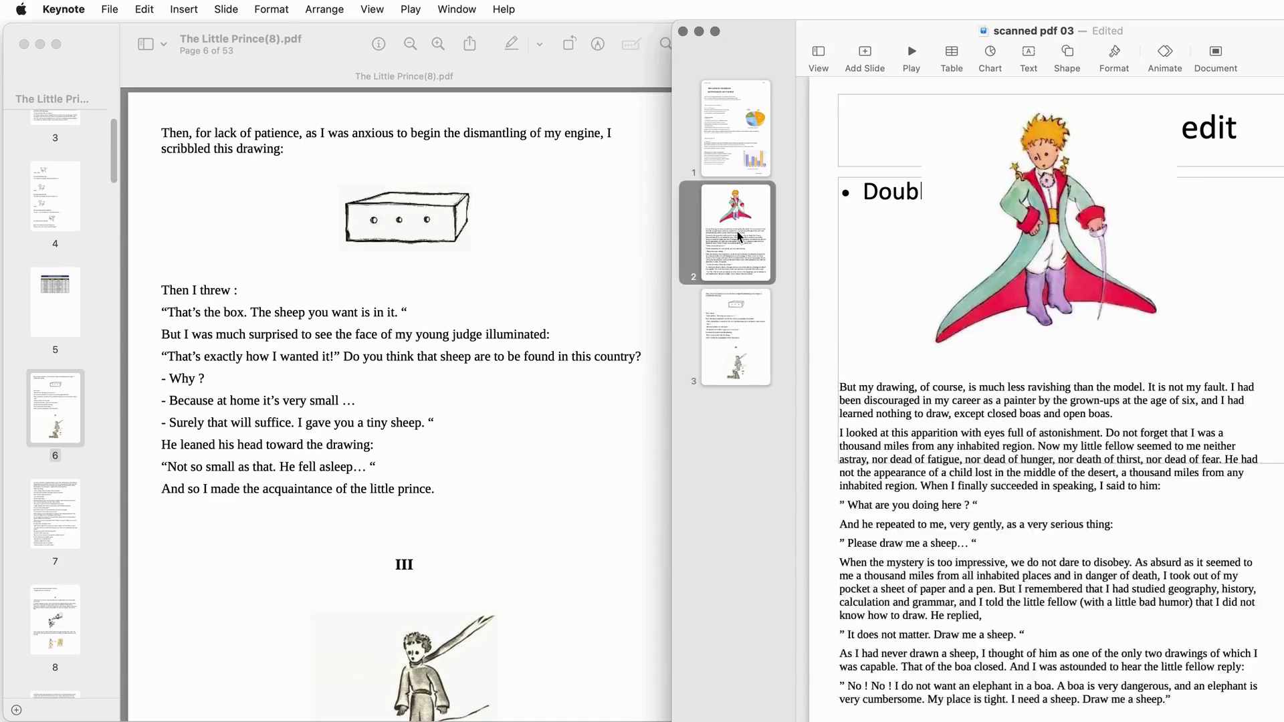
click(733, 123)
click(739, 327)
drag(736, 234, 731, 372)
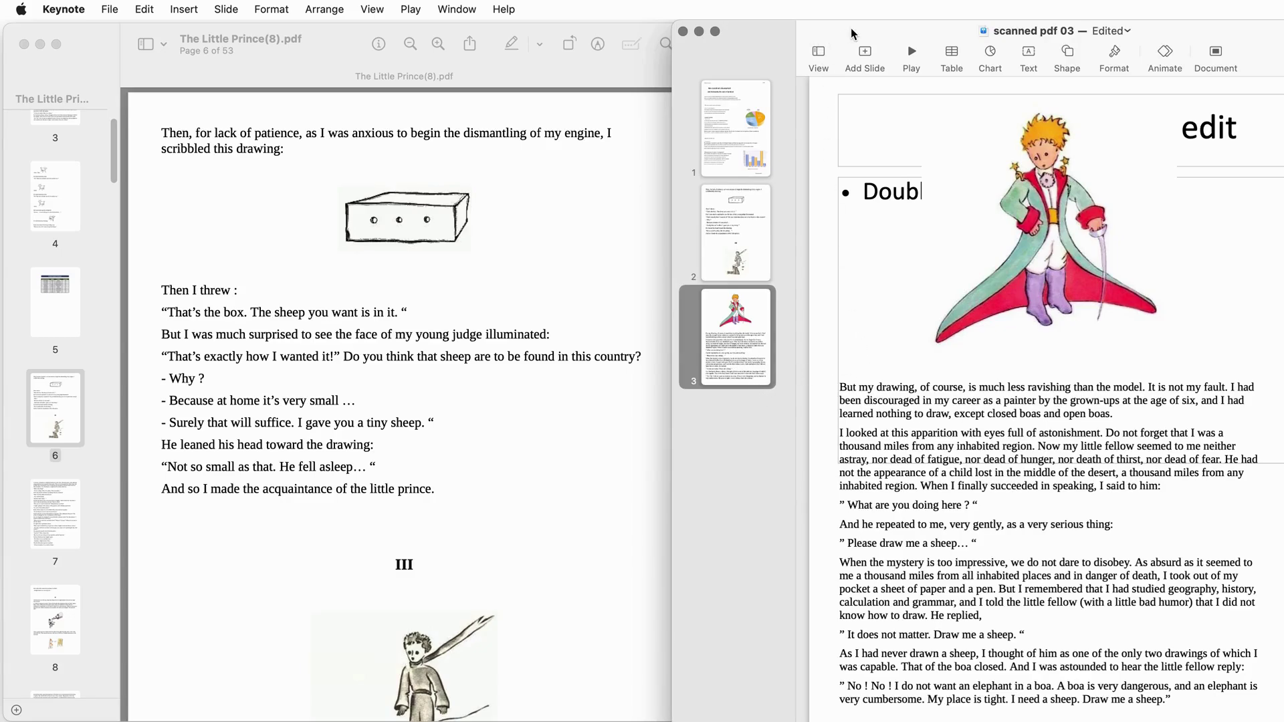
click(114, 9)
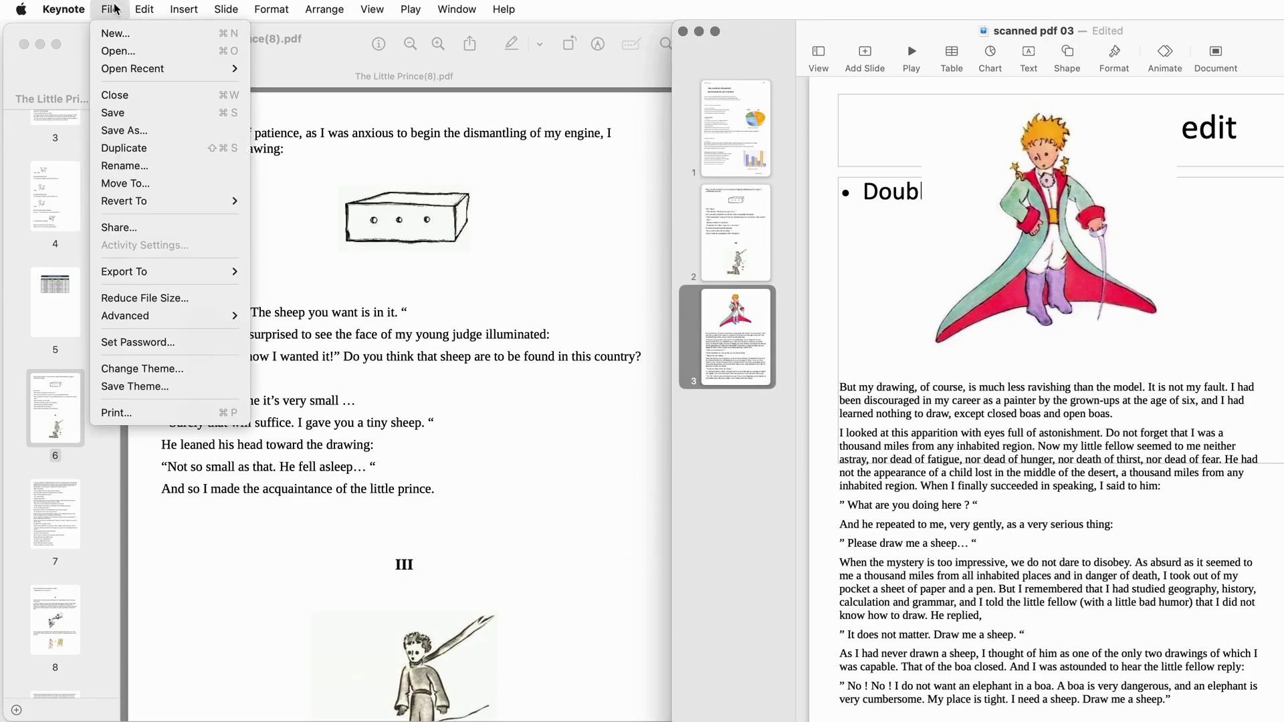
click(136, 111)
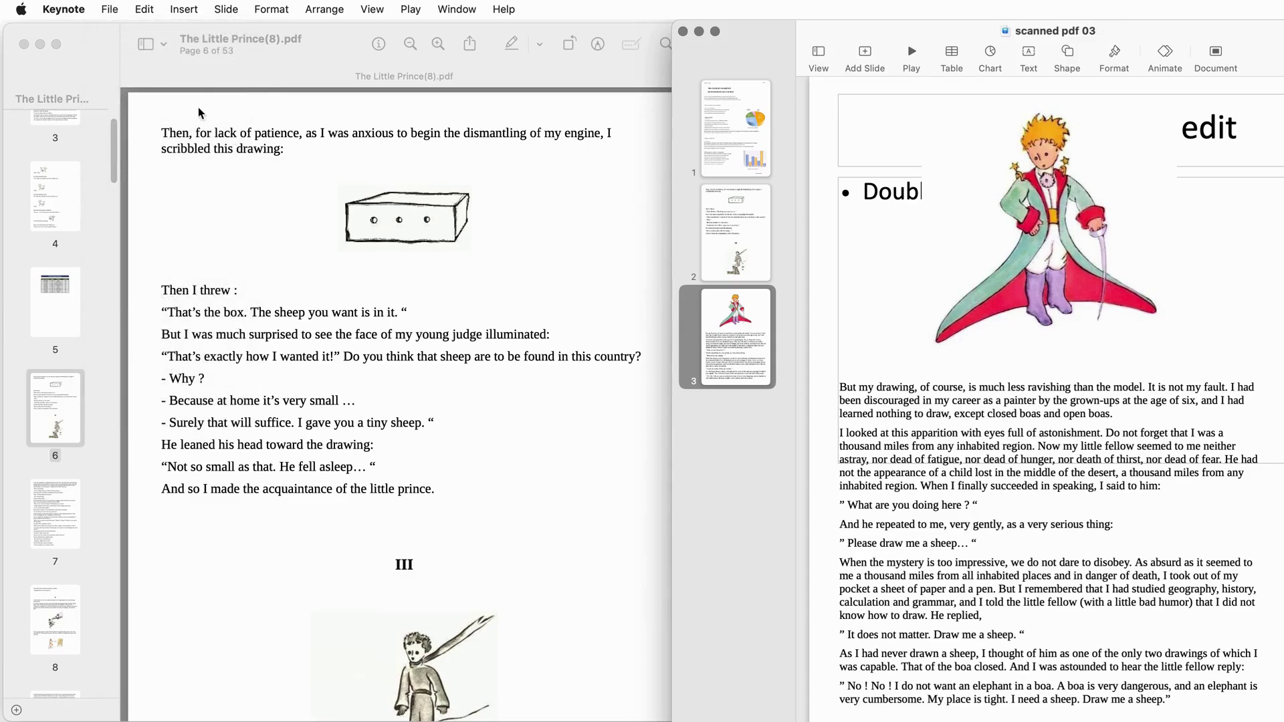